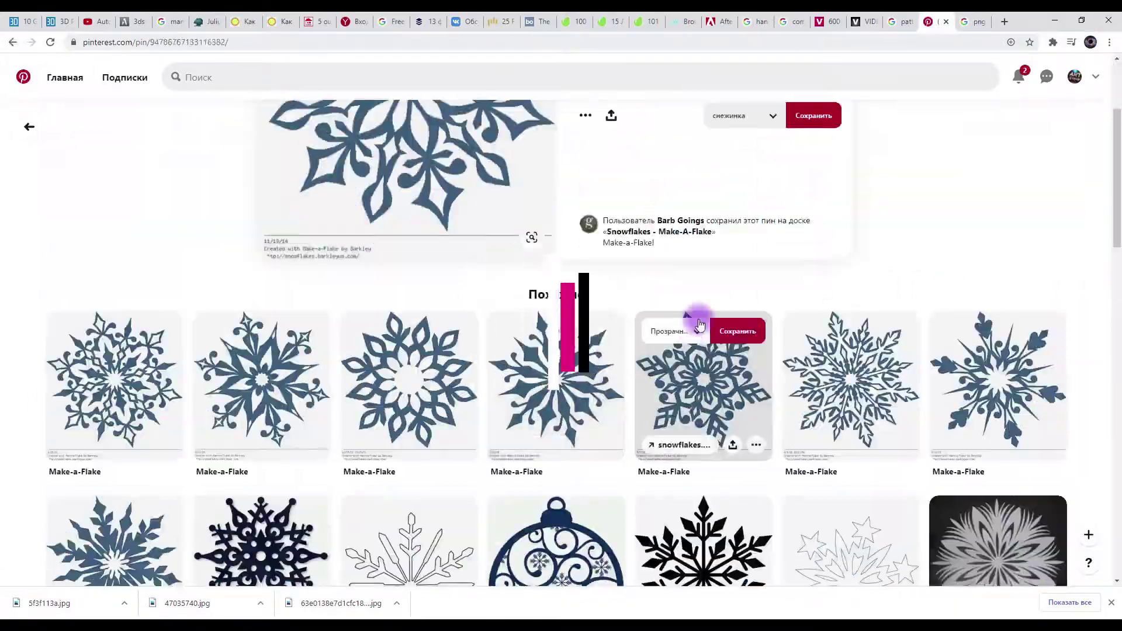
Search for 'snowflake' snowflake patterns and preview one of the result images
text(snowflake)
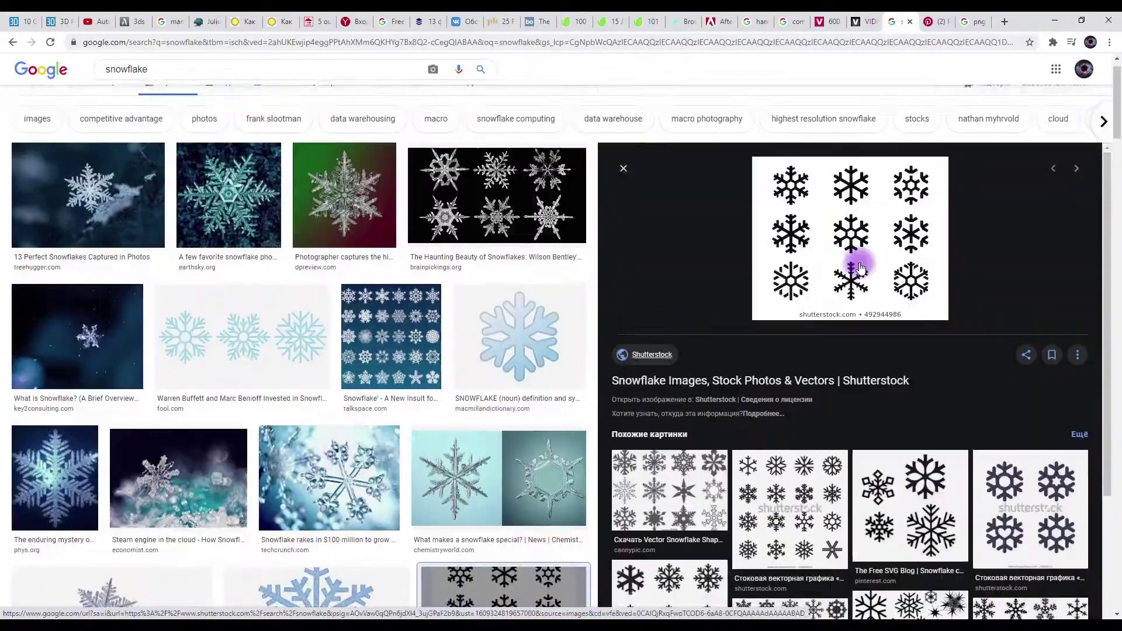
click(497, 195)
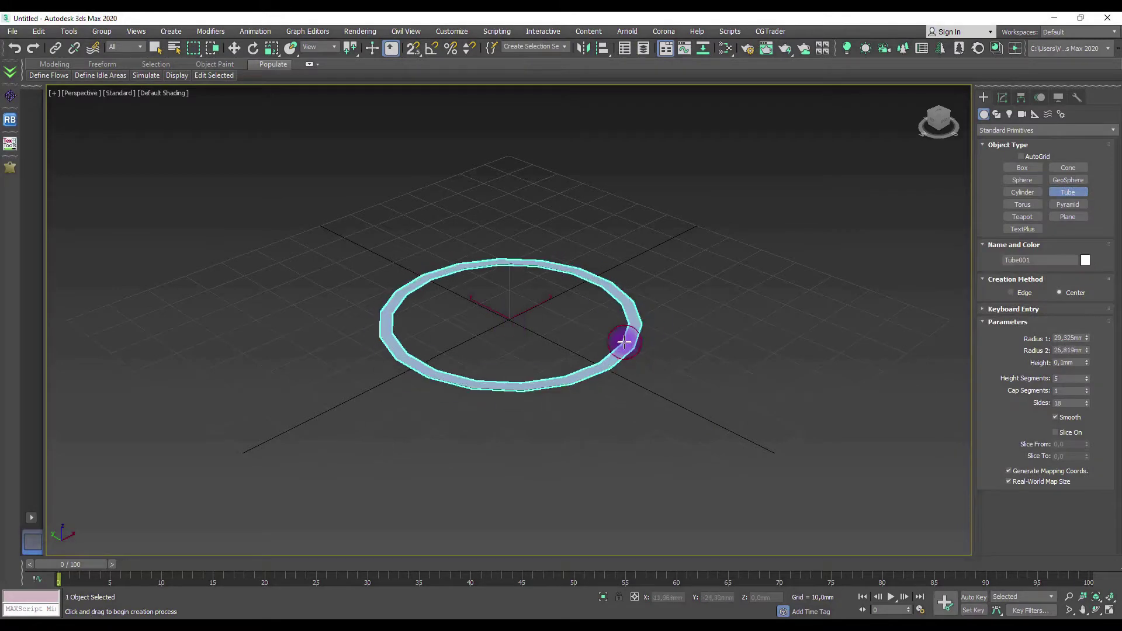
click(427, 196)
Zoom in on the black snowflake ornament and select its pieces
click(633, 270)
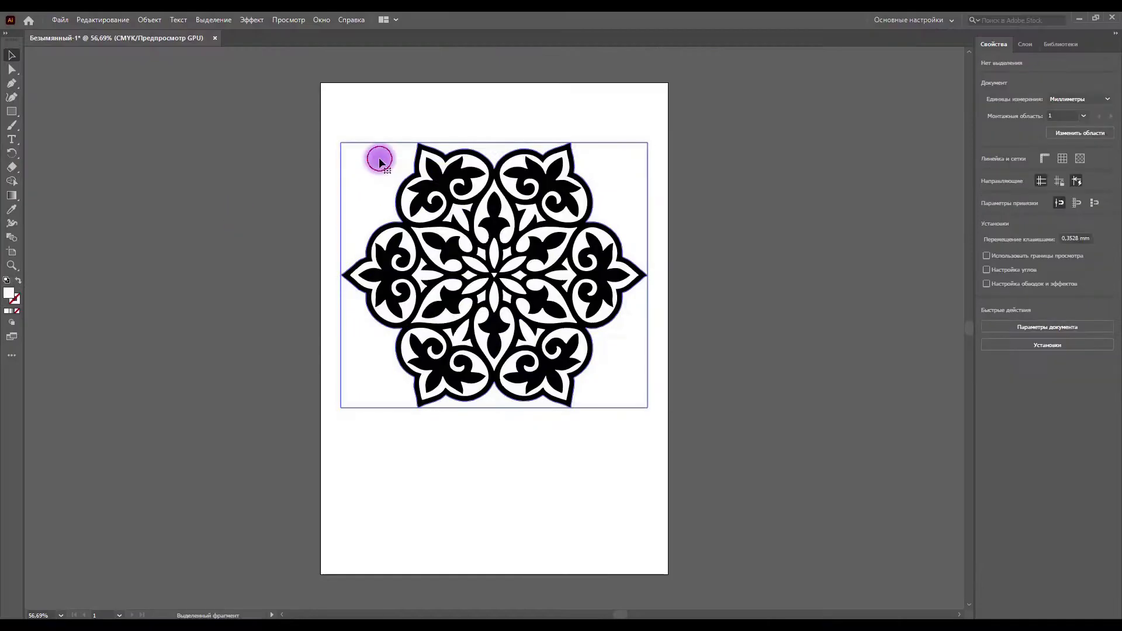
click(246, 219)
key(z)
click(426, 213)
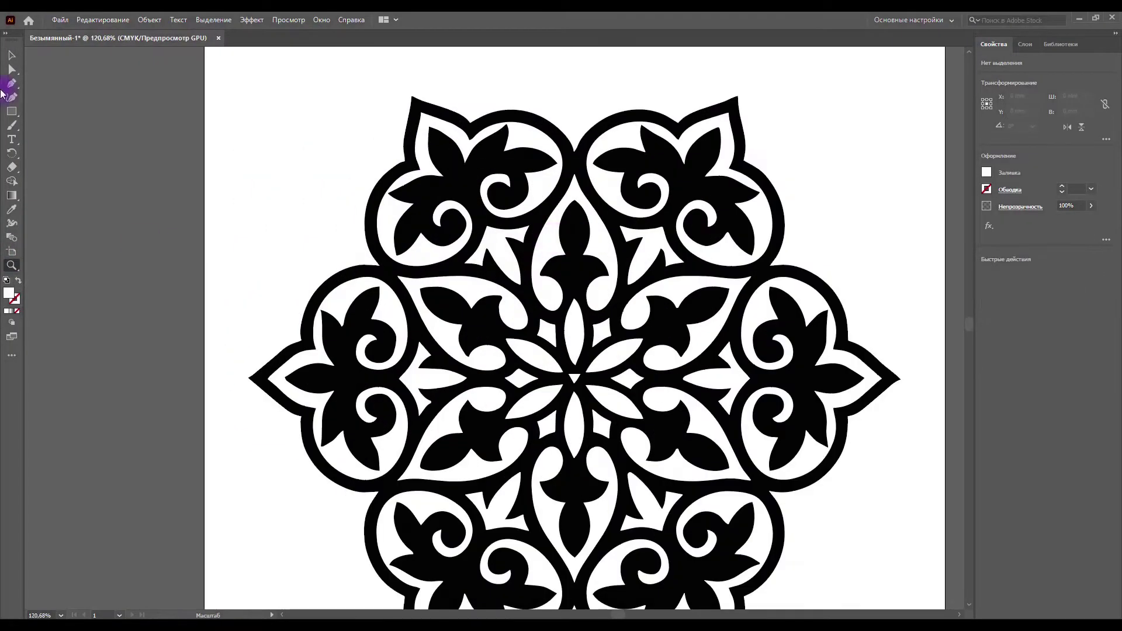
scroll(672, 263, down, 4)
click(462, 246)
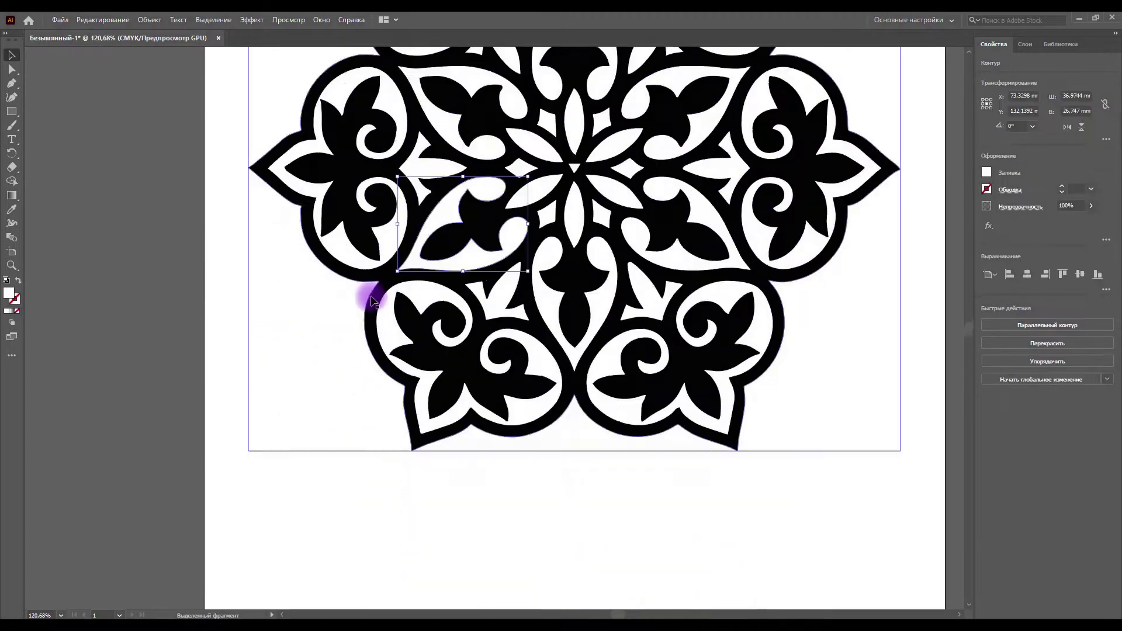
scroll(575, 216, up, 2)
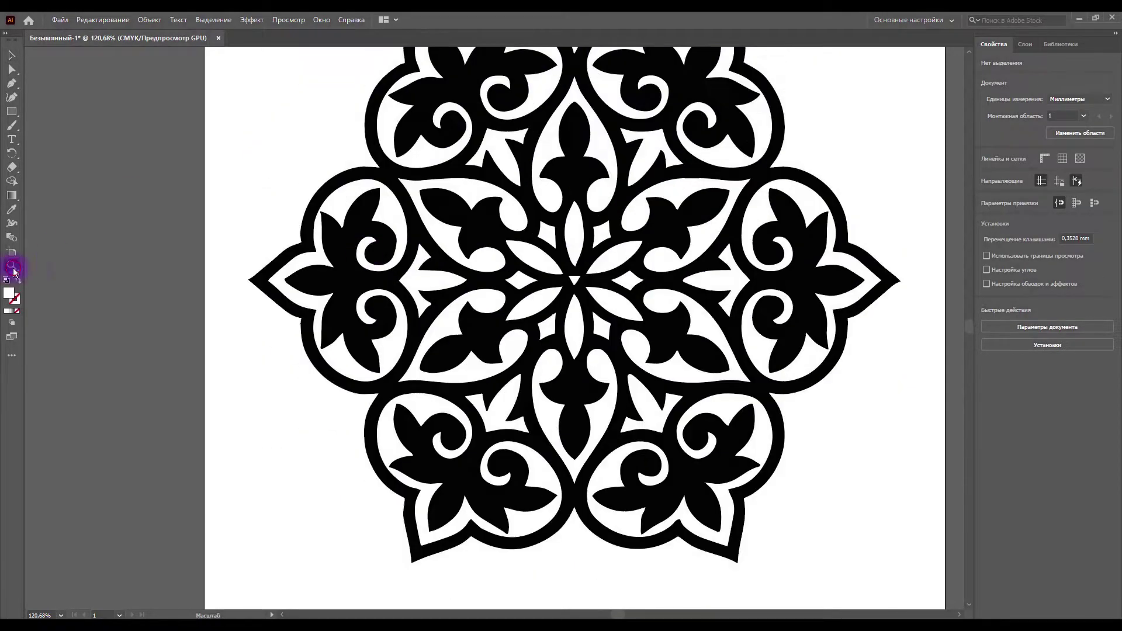
alt+scroll(575, 216, down, 3)
Move the ornament right and combine it into a single compound path
drag(423, 280, 842, 243)
key(ctrl+z)
click(149, 19)
click(234, 276)
key(alt+f)
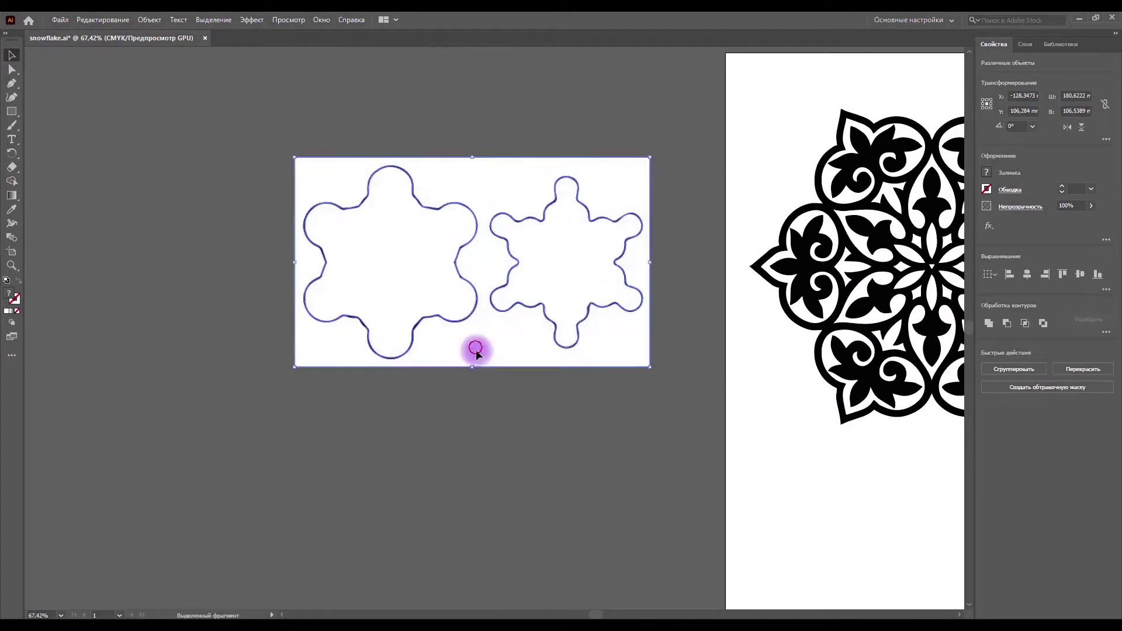
Place the larger left wavy outline over the ornament, rotated and scaled to frame it
double_click(416, 287)
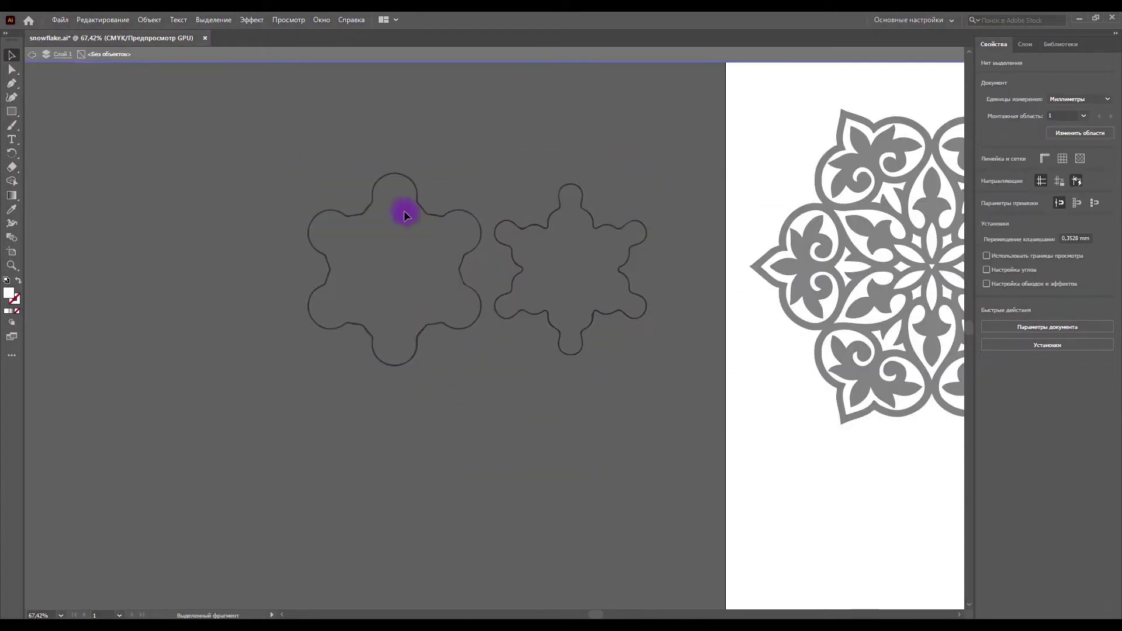
double_click(597, 383)
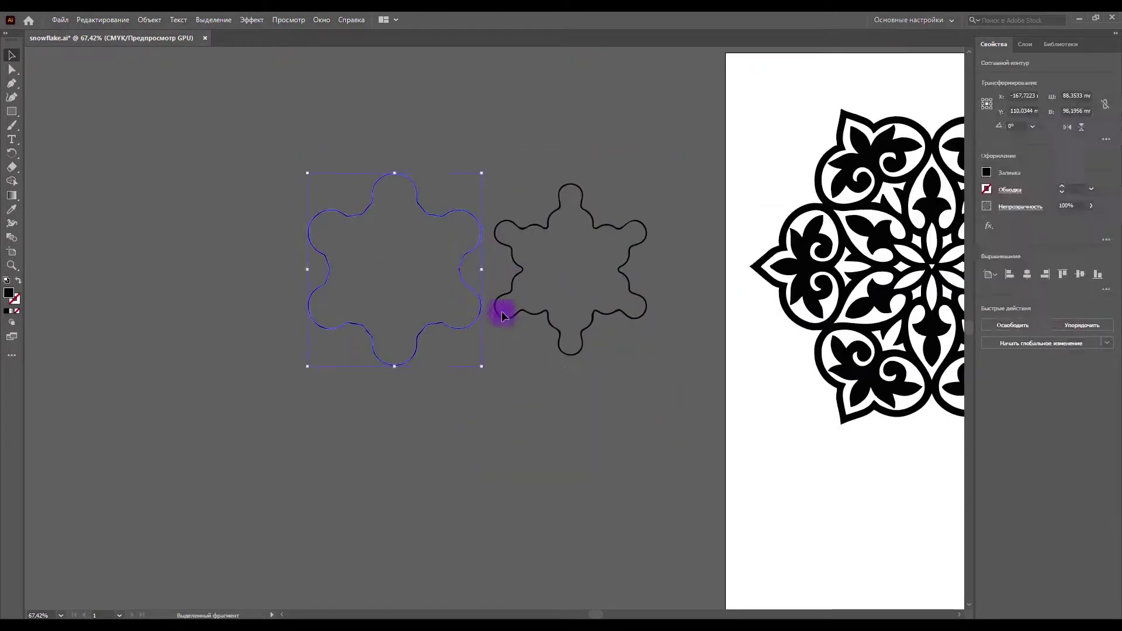
click(457, 332)
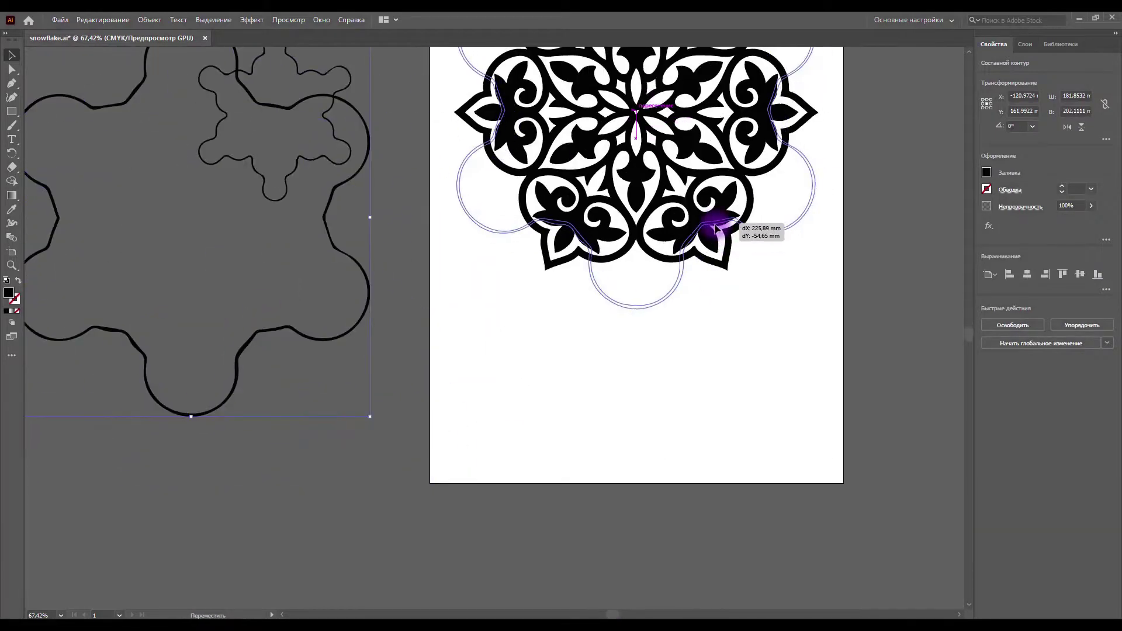
drag(716, 229, 717, 520)
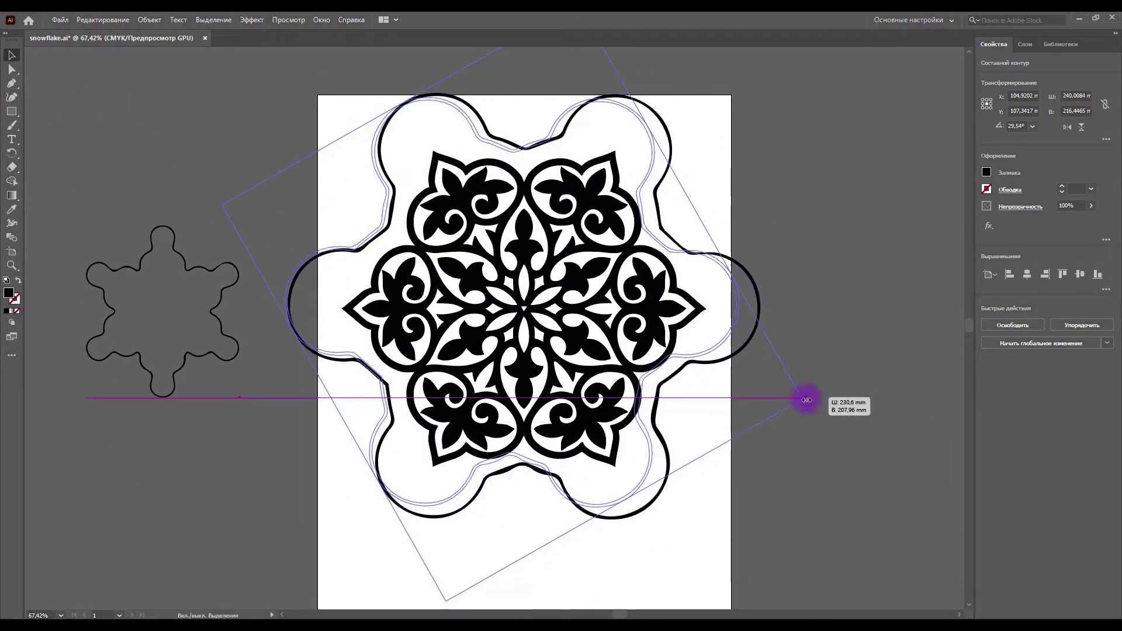
right_click(299, 310)
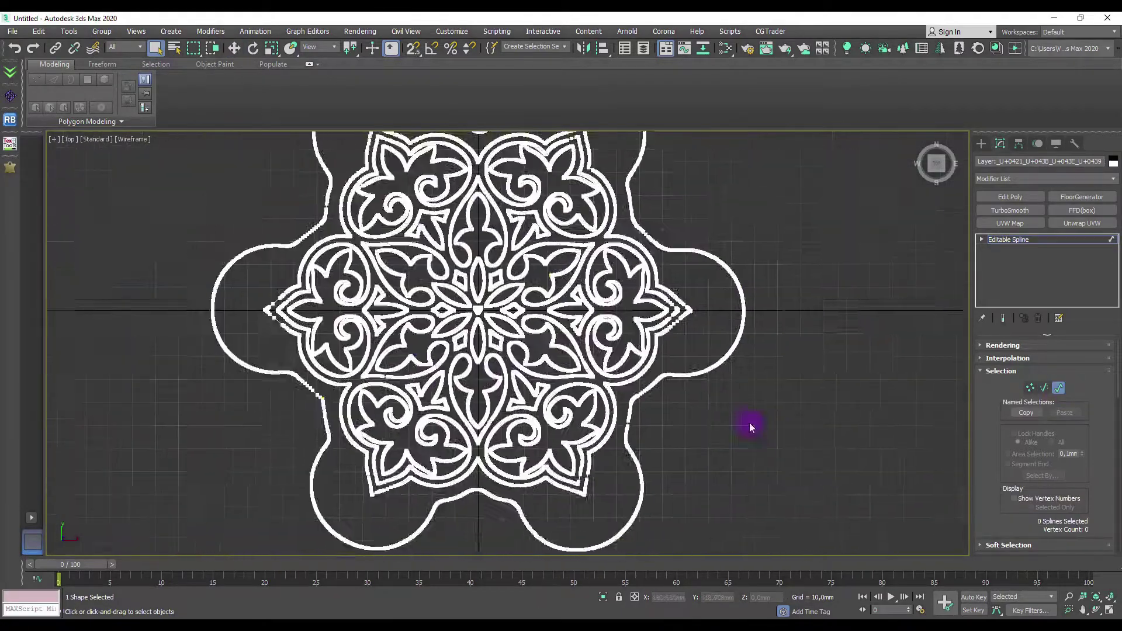
Detach the selected splines as Shape001, leaving the shape unmirrored
click(602, 330)
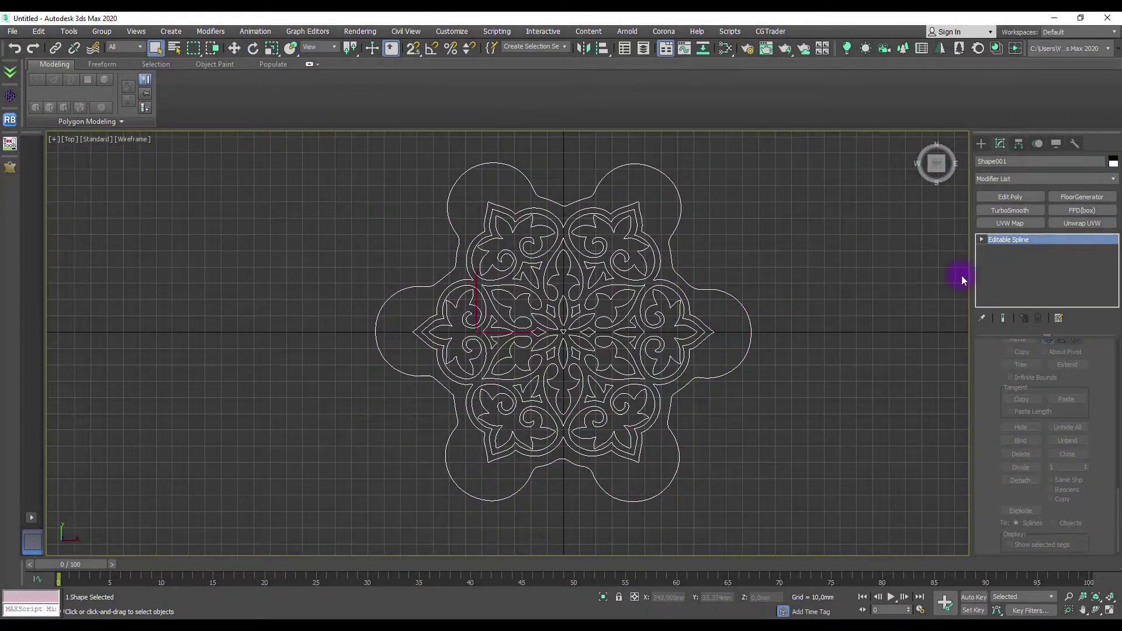
click(583, 47)
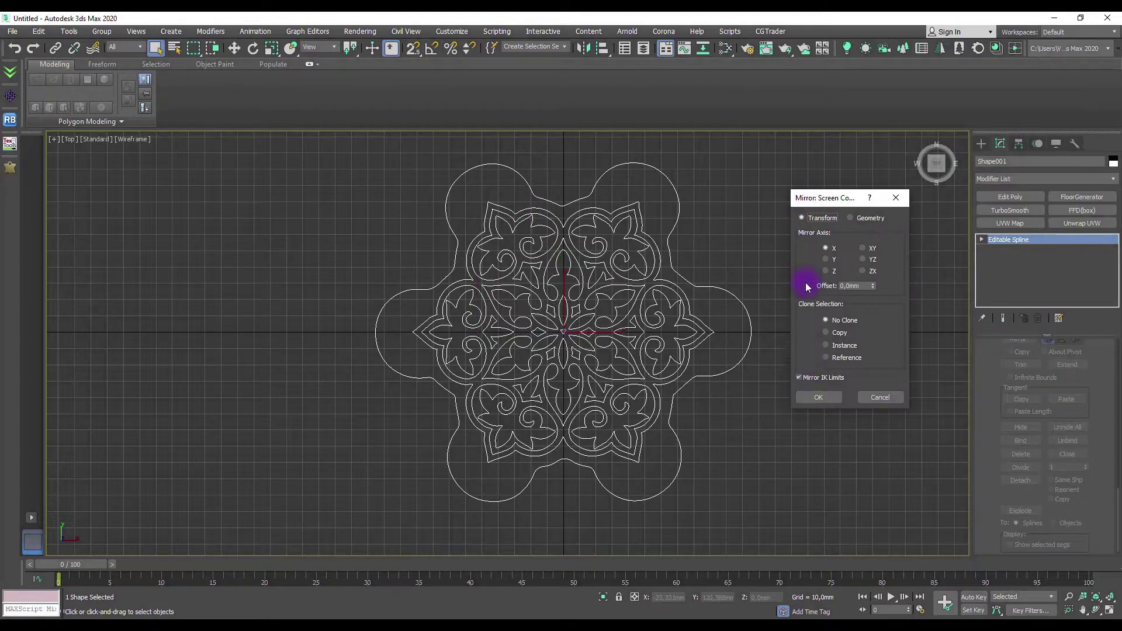
click(857, 388)
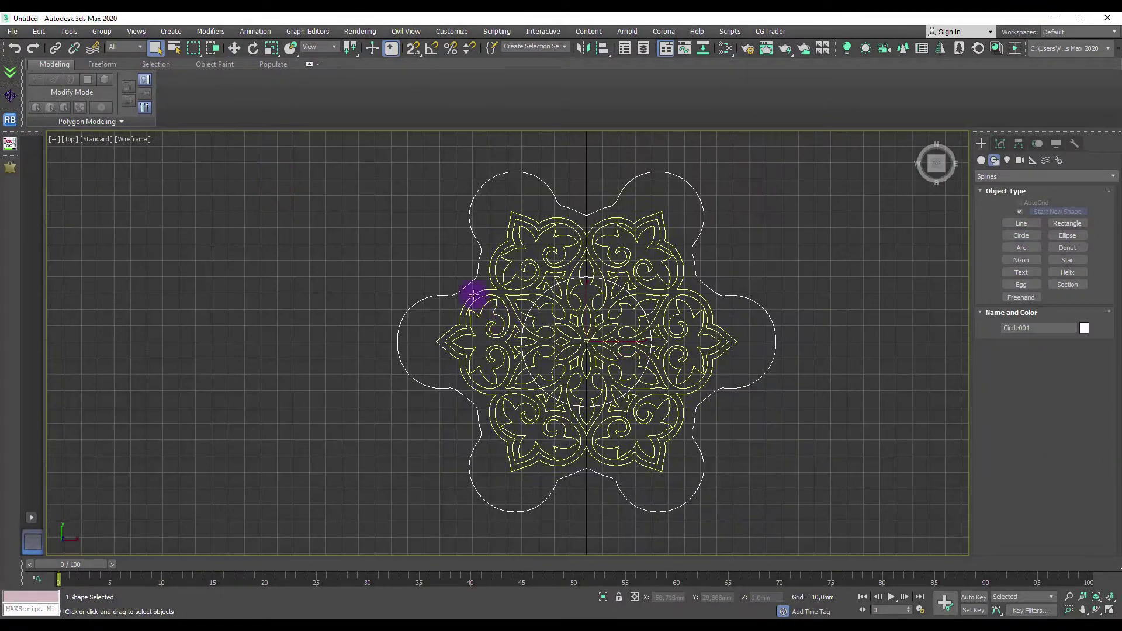
Frame the outer outline, trial an Outline offset and undo it before adding Shell
key(z)
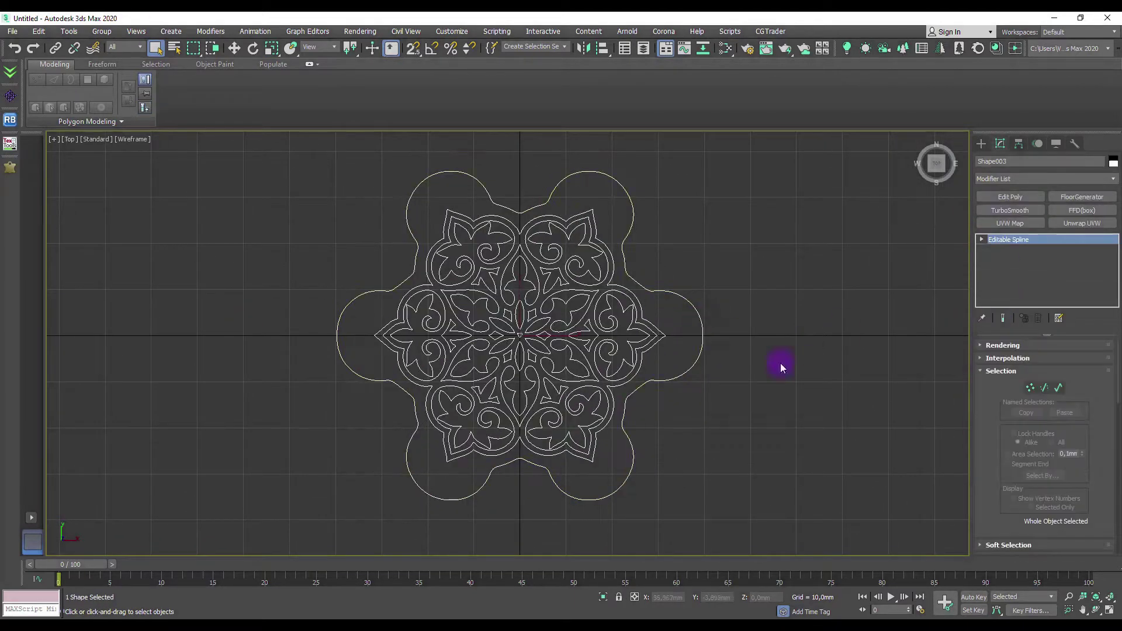
scroll(1116, 467, down, 3)
click(1020, 433)
scroll(812, 359, up, 5)
drag(739, 358, 748, 354)
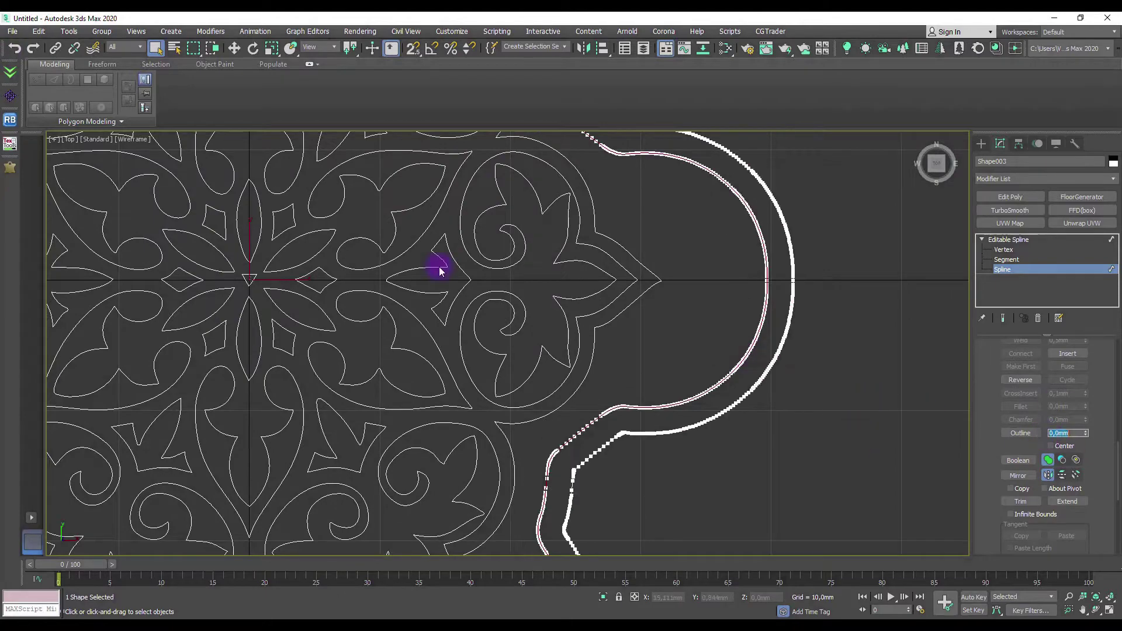
key(ctrl+z)
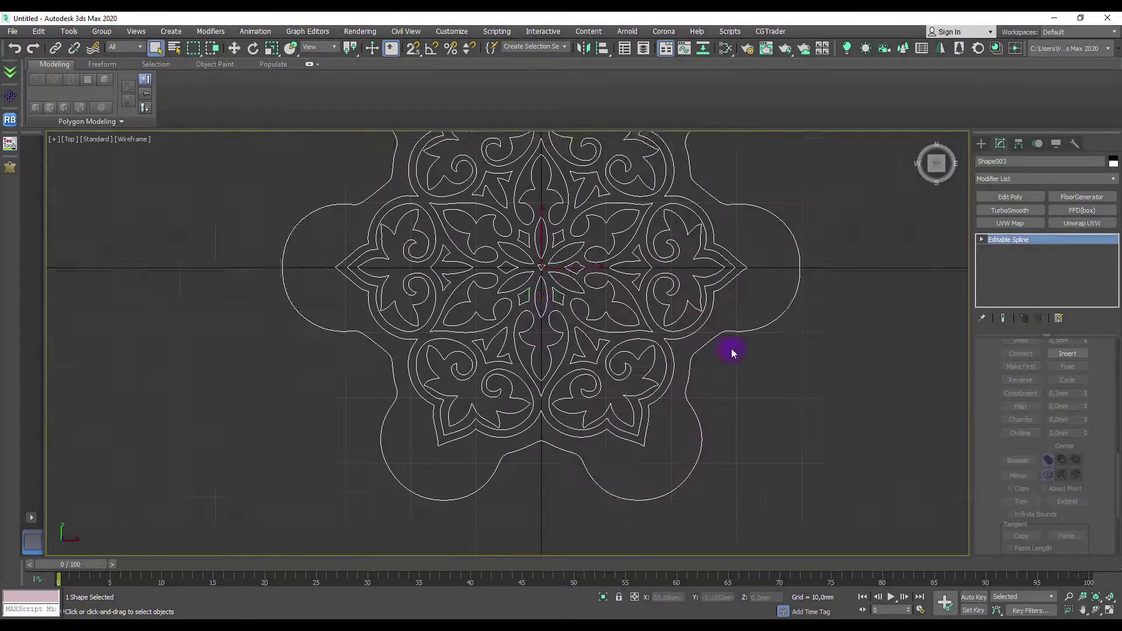
click(1046, 178)
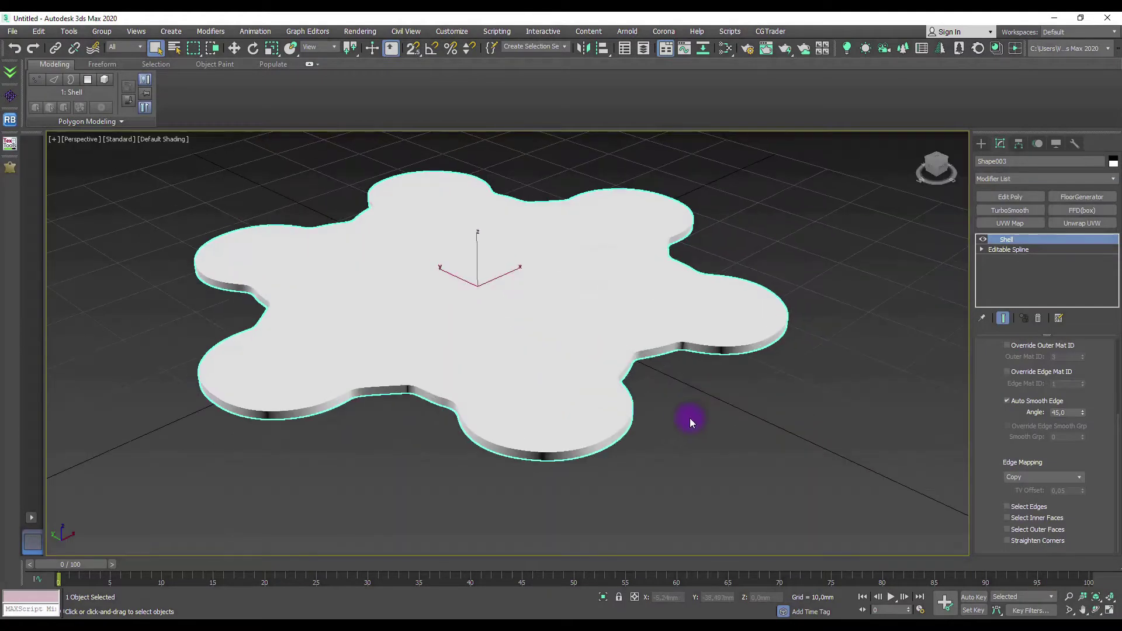
Undo the Shell modifier and set an Outline width on the outer spline
key(ctrl+z)
key(t)
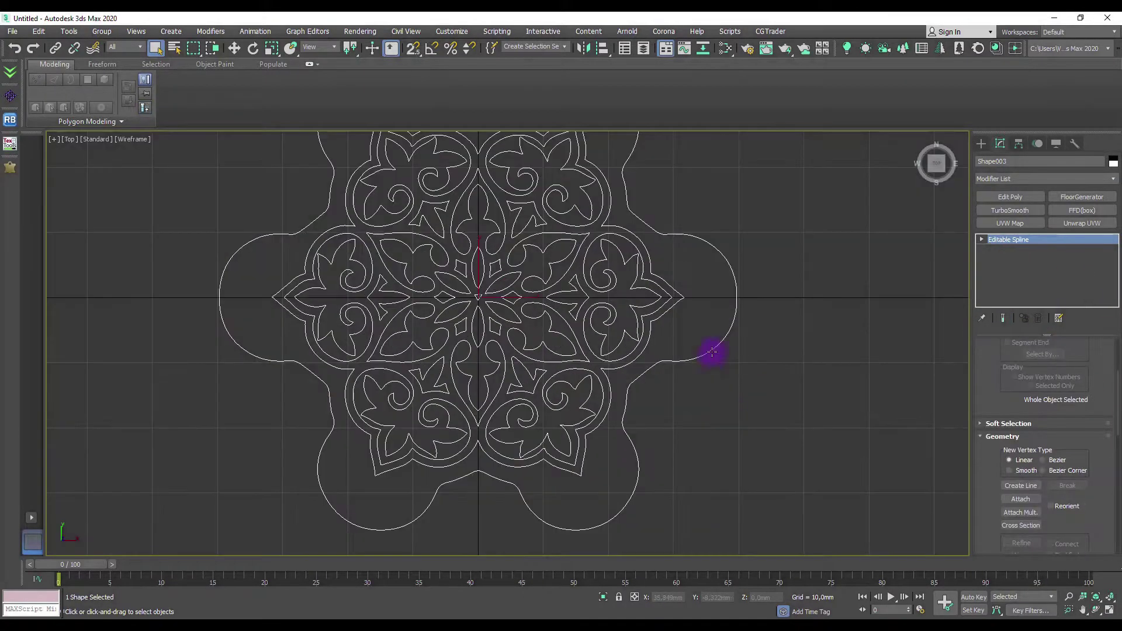
click(1054, 398)
scroll(647, 412, up, 5)
scroll(1116, 471, down, 3)
Detach the outlined part as a separate shape and delete the unwanted part
click(1020, 526)
click(593, 324)
key(Delete)
scroll(661, 370, up, 3)
scroll(658, 408, up, 3)
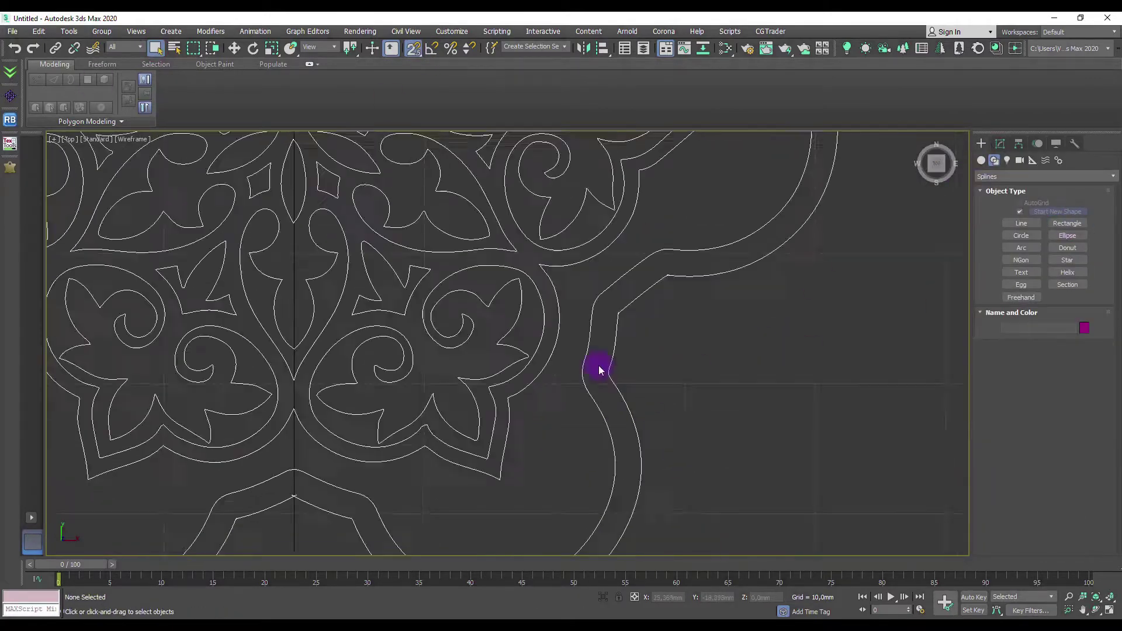
scroll(326, 184, down, 3)
Select Shape004 and return to the spline's top object level
click(754, 245)
scroll(641, 308, up, 5)
scroll(1116, 449, down, 2)
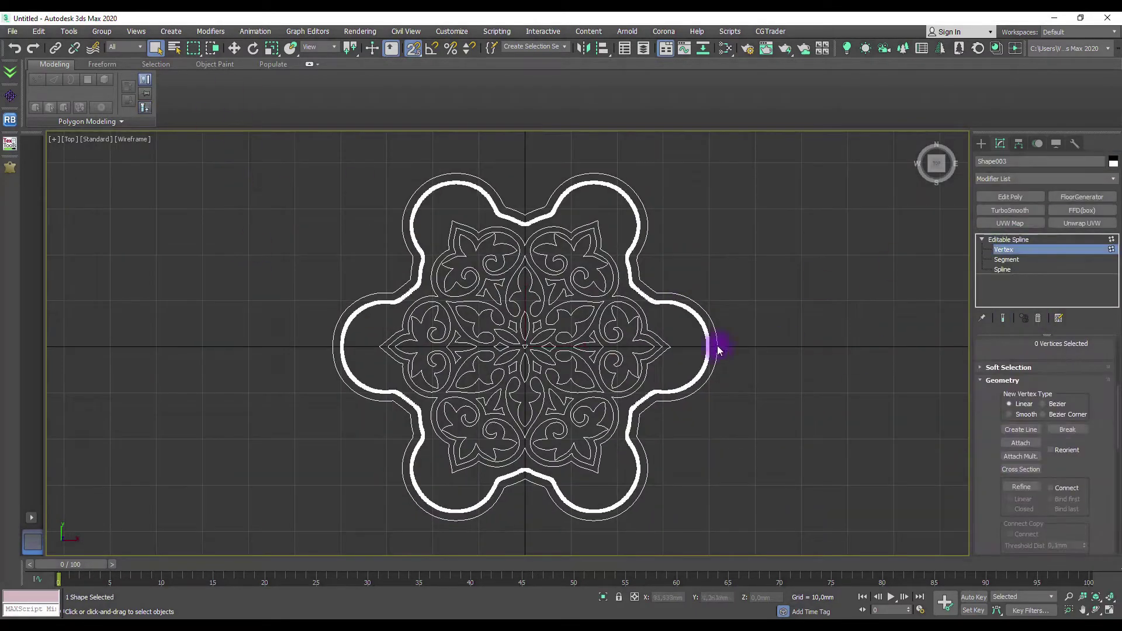
right_click(719, 350)
click(1002, 245)
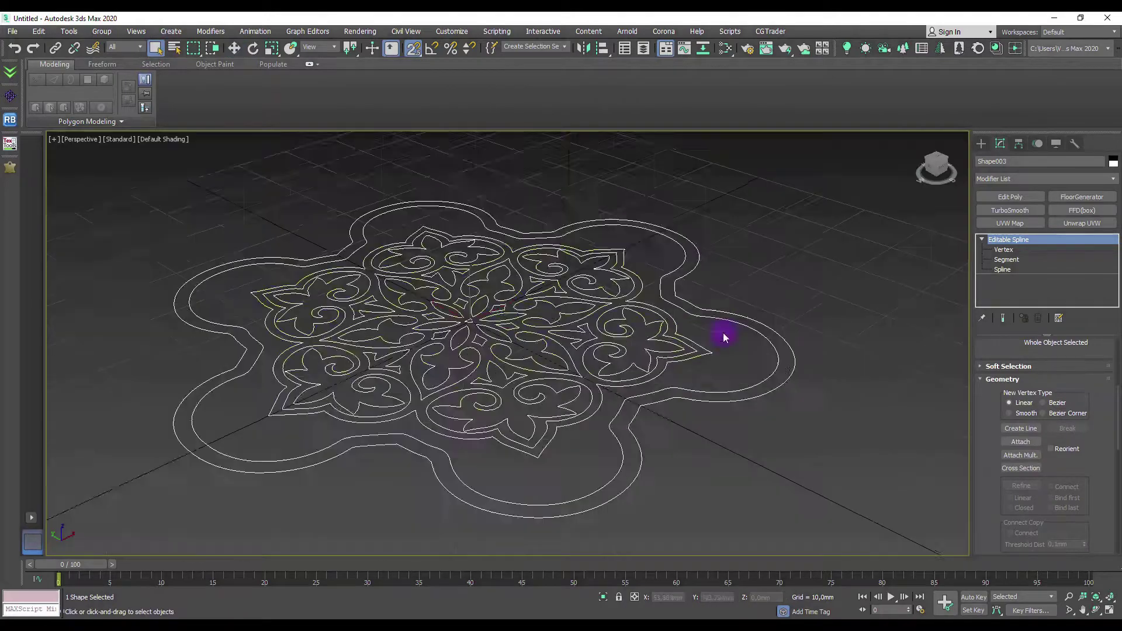
Extrude Shape003 by 15 mm into the outer wall and hide it
click(1046, 179)
click(1022, 381)
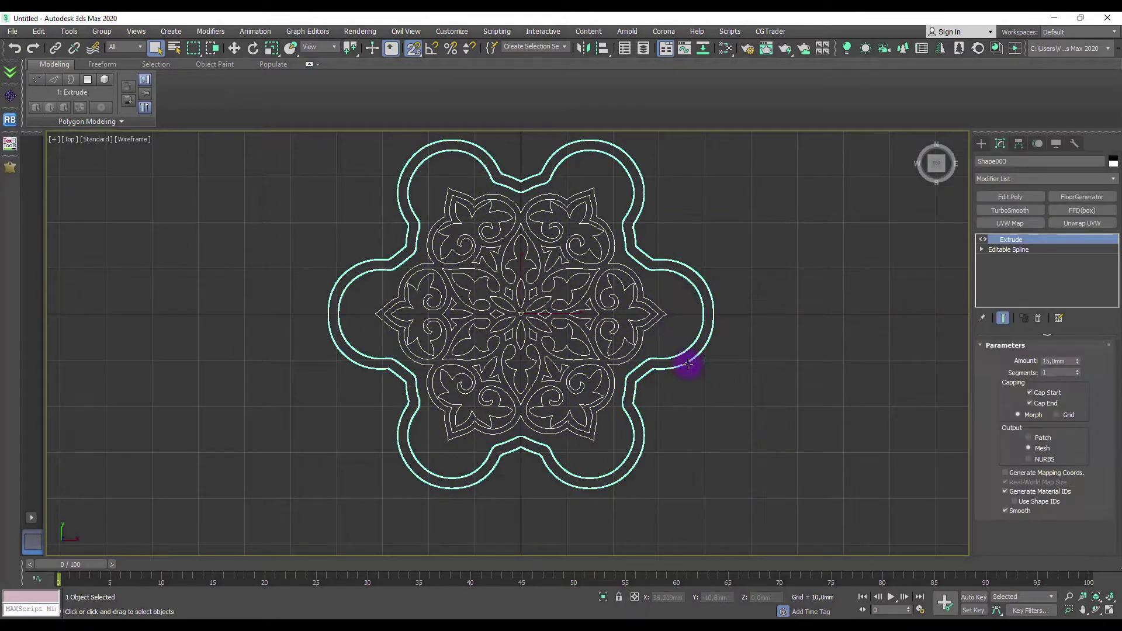
right_click(688, 364)
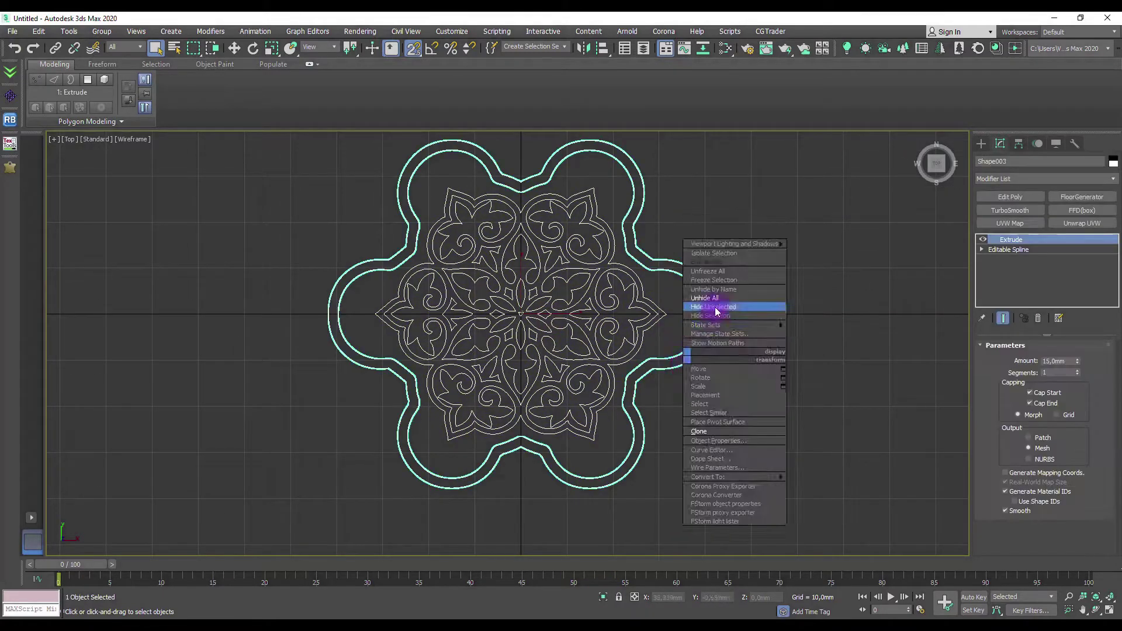
click(1069, 408)
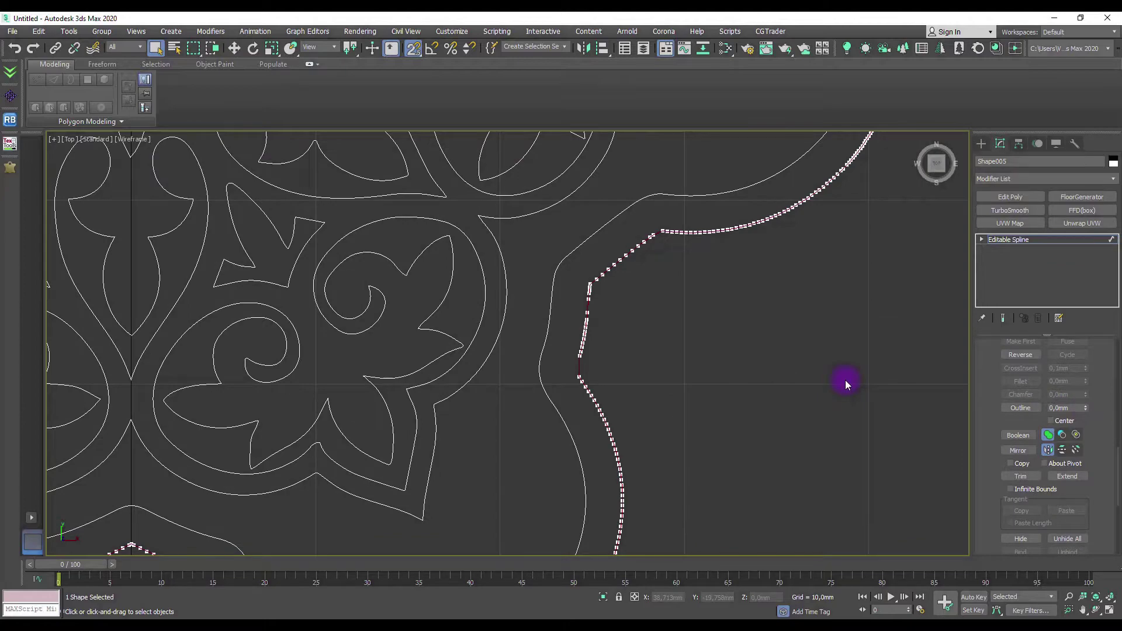
Apply a 5 mm outline to the flower spline
text(5)
key(Return)
scroll(615, 218, up, 3)
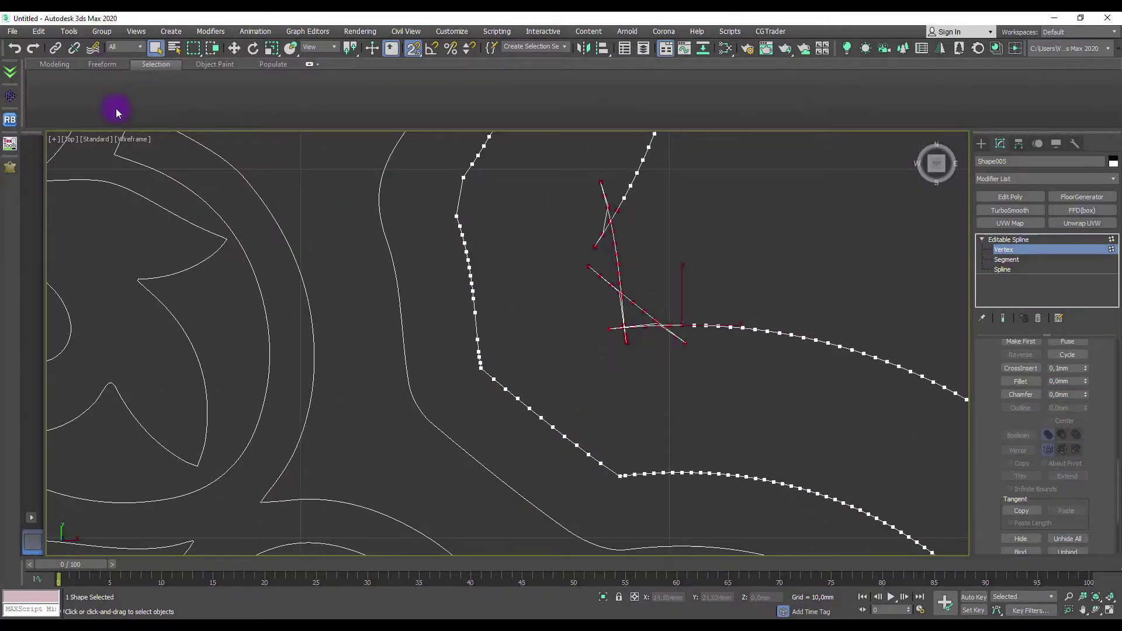
scroll(1091, 301, up, 10)
Weld the vertices where the outline crosses itself at the corner
drag(498, 346, 575, 471)
scroll(532, 319, up, 5)
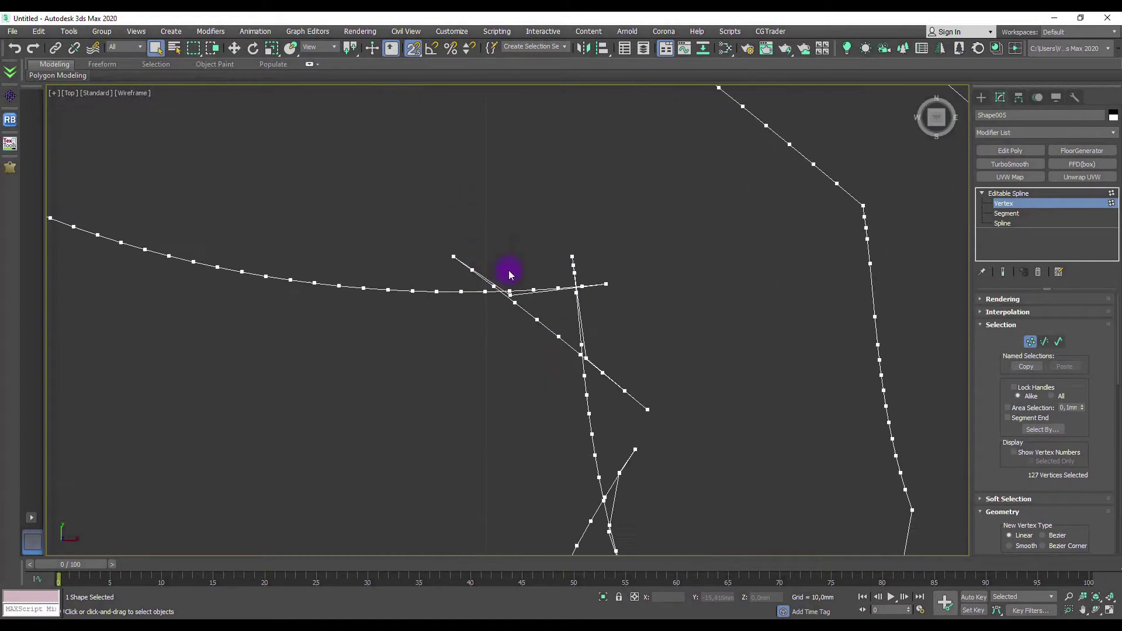
ctrl+drag(527, 272, 526, 270)
scroll(488, 169, down, 5)
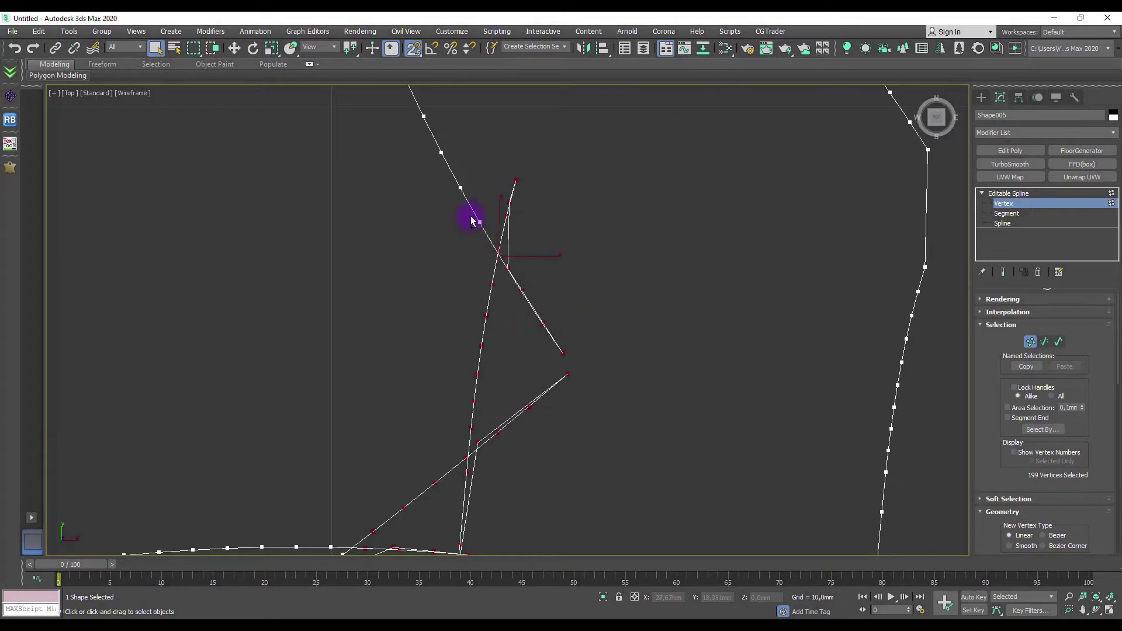
scroll(447, 381, down, 5)
scroll(659, 177, up, 5)
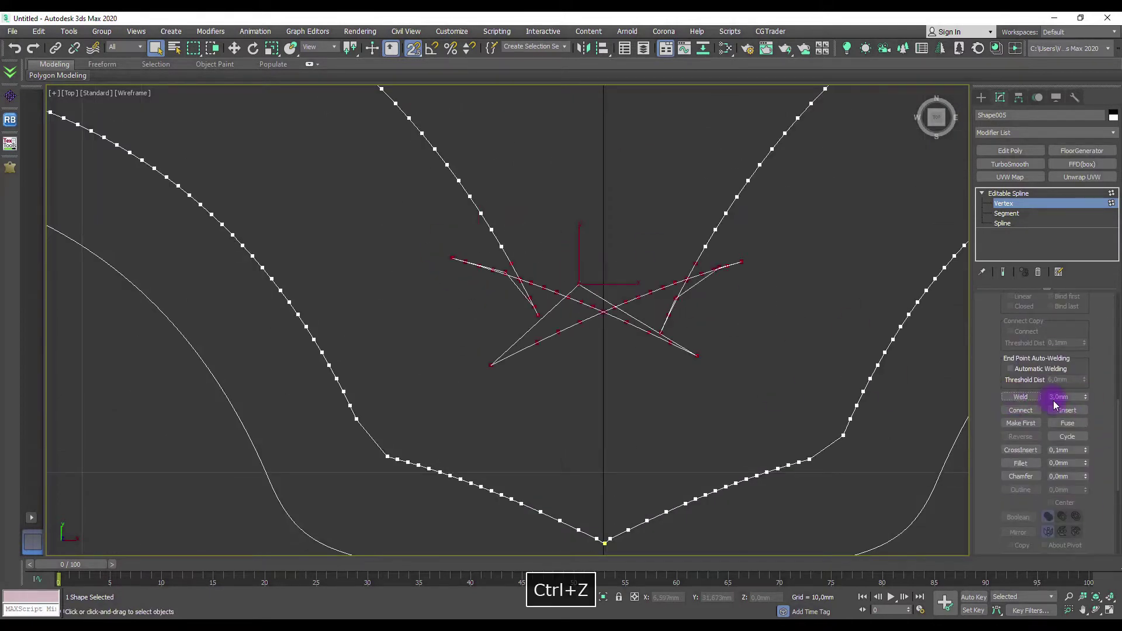
click(1021, 398)
Set the vertex at the V-shaped crossing to Bezier Corner
mouse_move(718, 318)
middle_down()
mouse_move(596, 393)
mouse_move(553, 180)
mouse_move(645, 297)
middle_up()
scroll(640, 299, down, 5)
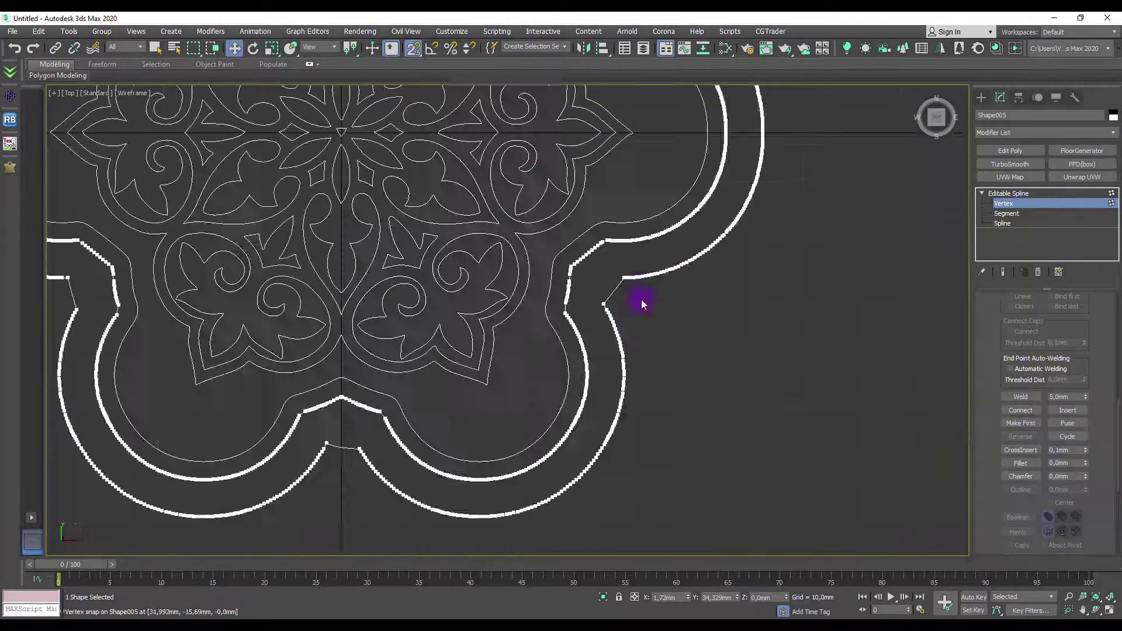
scroll(602, 333, up, 5)
right_click(631, 435)
right_click(448, 405)
click(419, 323)
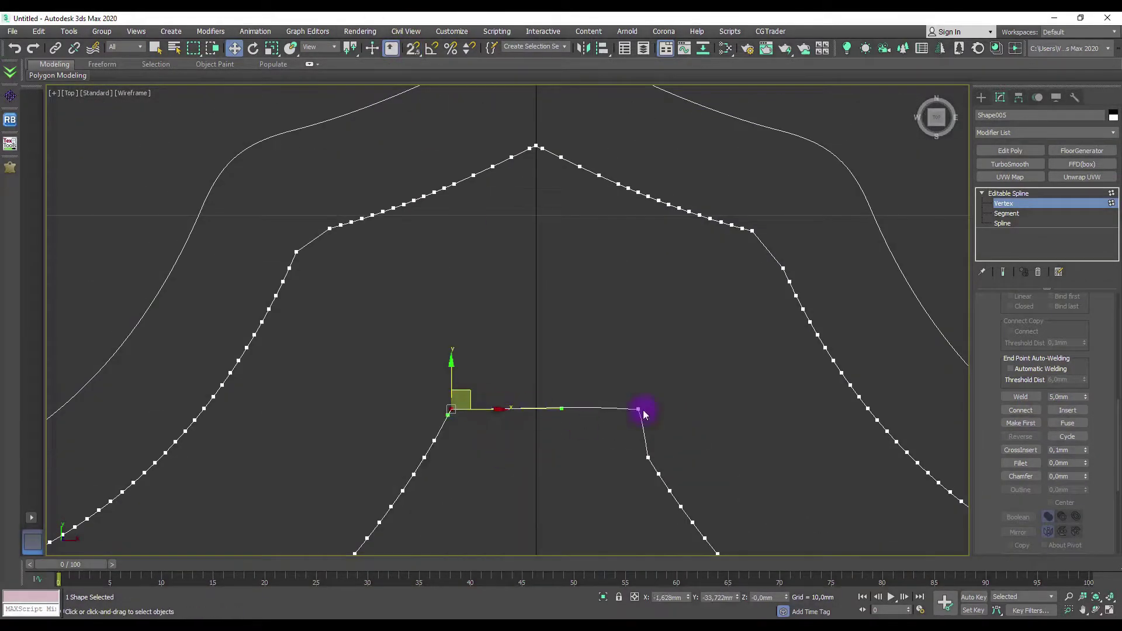
scroll(485, 374, down, 3)
scroll(446, 354, down, 4)
Delete one half of the outline's segments
key(1)
key(q)
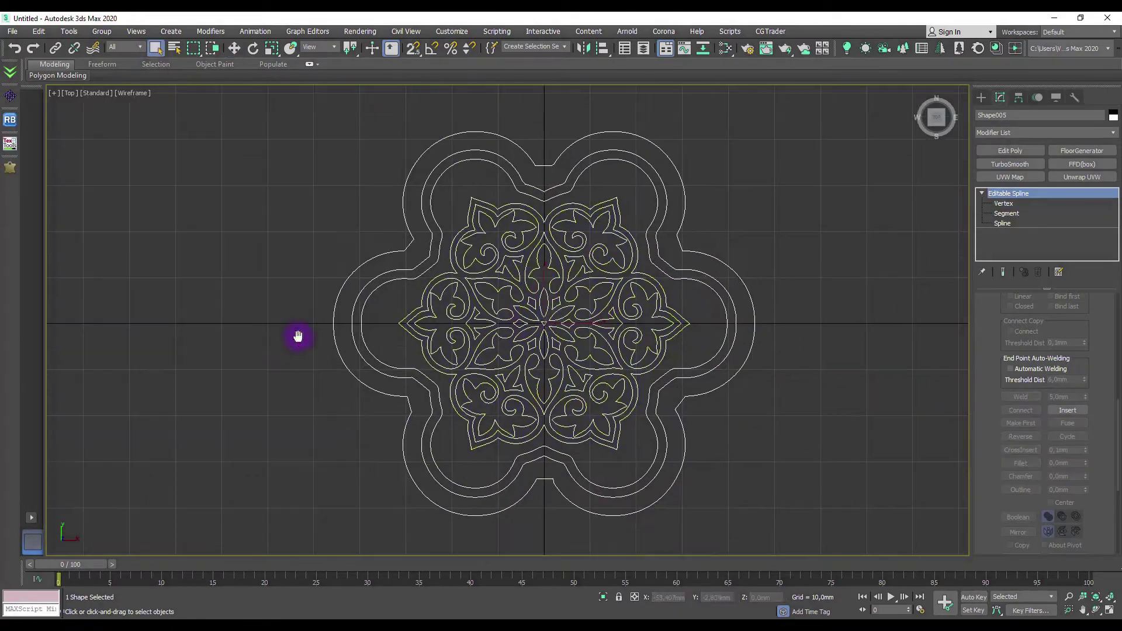
key(2)
scroll(551, 181, up, 4)
scroll(795, 364, down, 5)
scroll(581, 255, up, 2)
scroll(580, 255, up, 5)
drag(411, 262, 584, 390)
scroll(415, 288, down, 5)
key(Delete)
scroll(571, 420, up, 5)
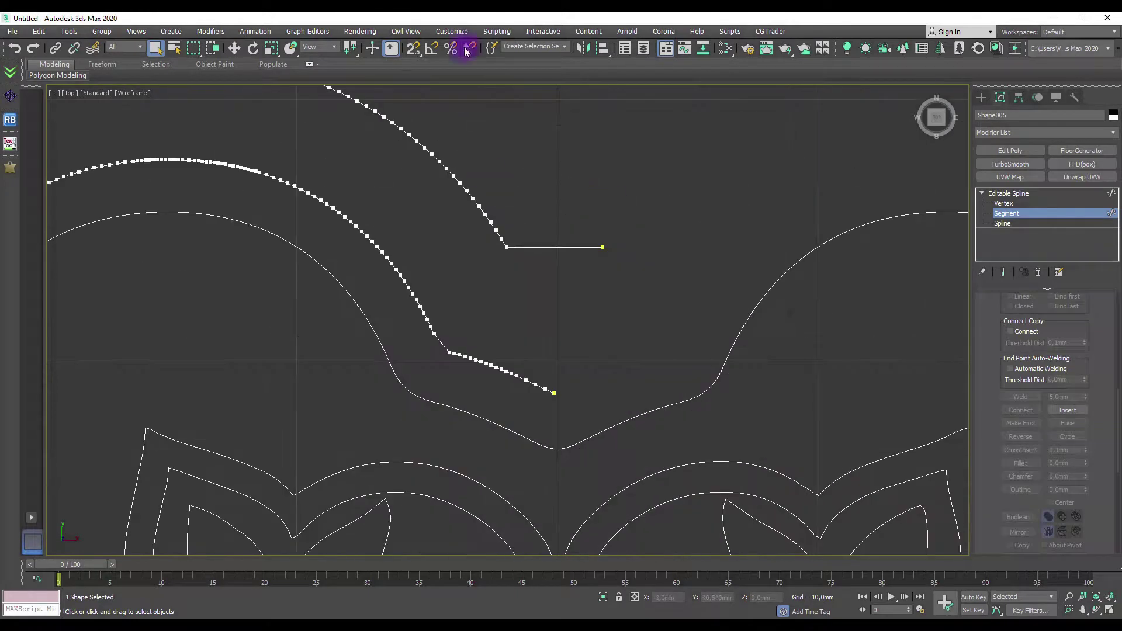
scroll(601, 256, down, 5)
Mirror a copy of the remaining half across the centre
click(1008, 193)
key(w)
click(584, 48)
click(829, 251)
click(821, 401)
click(982, 193)
scroll(479, 180, down, 3)
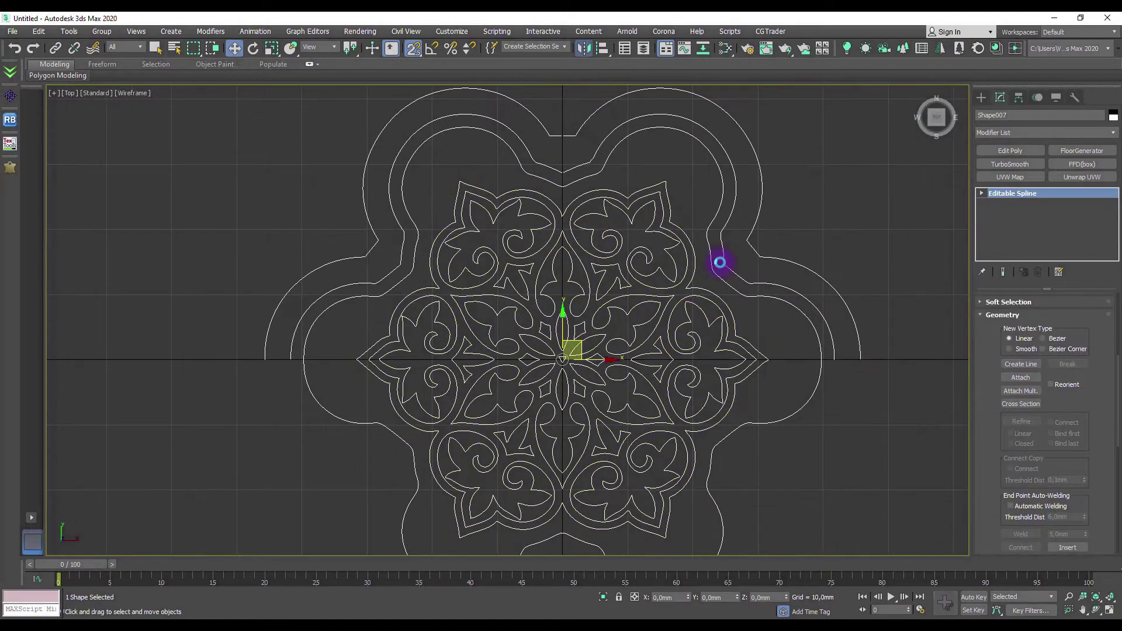
Select the mirrored outline half and inspect its vertices
click(782, 258)
key(1)
scroll(501, 395, up, 5)
scroll(501, 395, down, 3)
scroll(466, 297, up, 4)
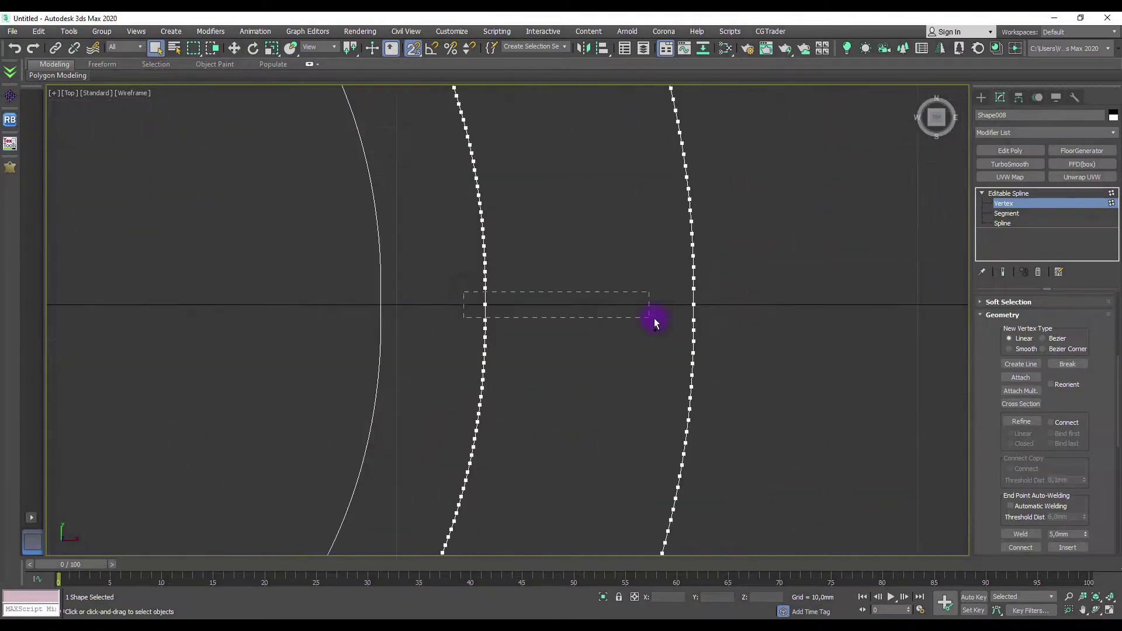
scroll(226, 309, down, 5)
scroll(503, 318, down, 5)
click(1035, 202)
Select the seam vertices in the top view, then the flower outline
key(p)
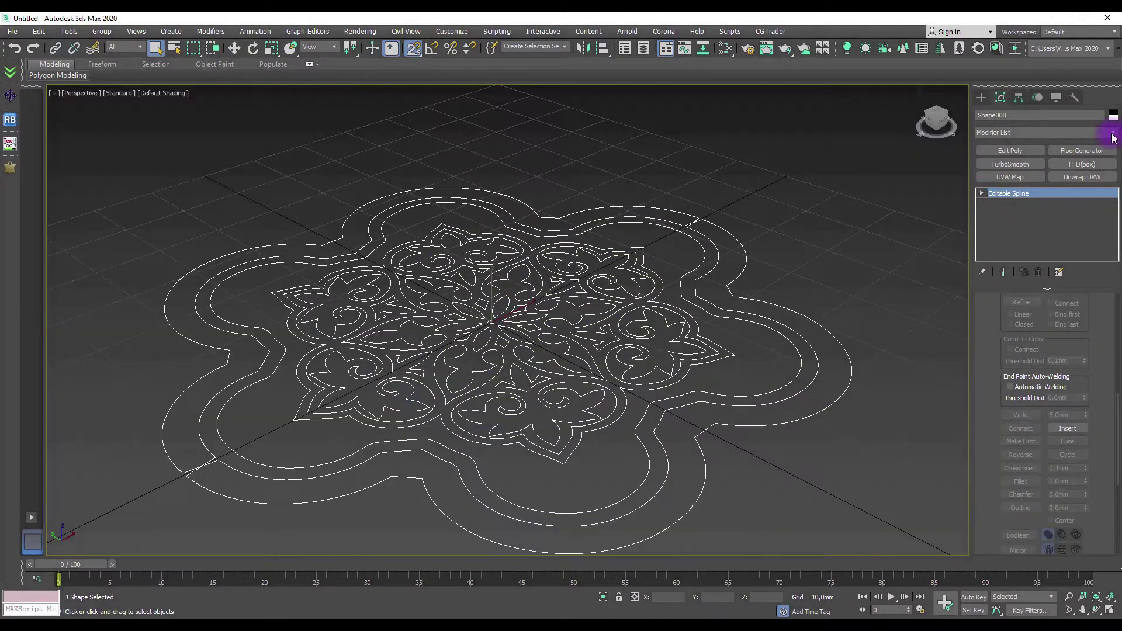
key(t)
key(1)
scroll(574, 312, up, 5)
middle_drag(807, 329, 576, 342)
drag(289, 304, 661, 332)
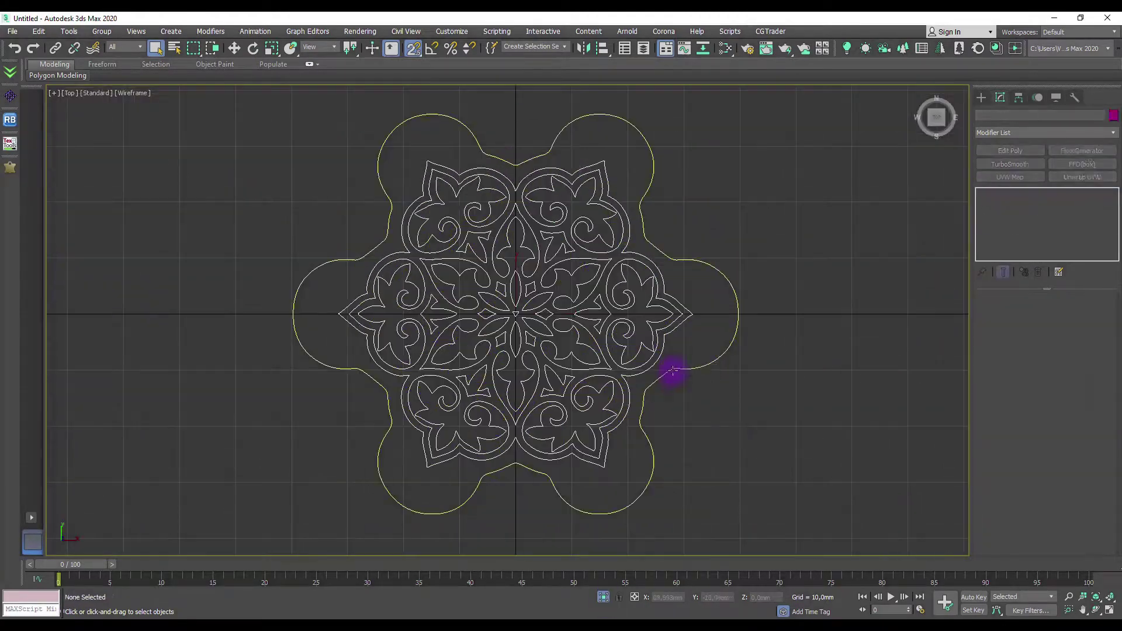
click(672, 370)
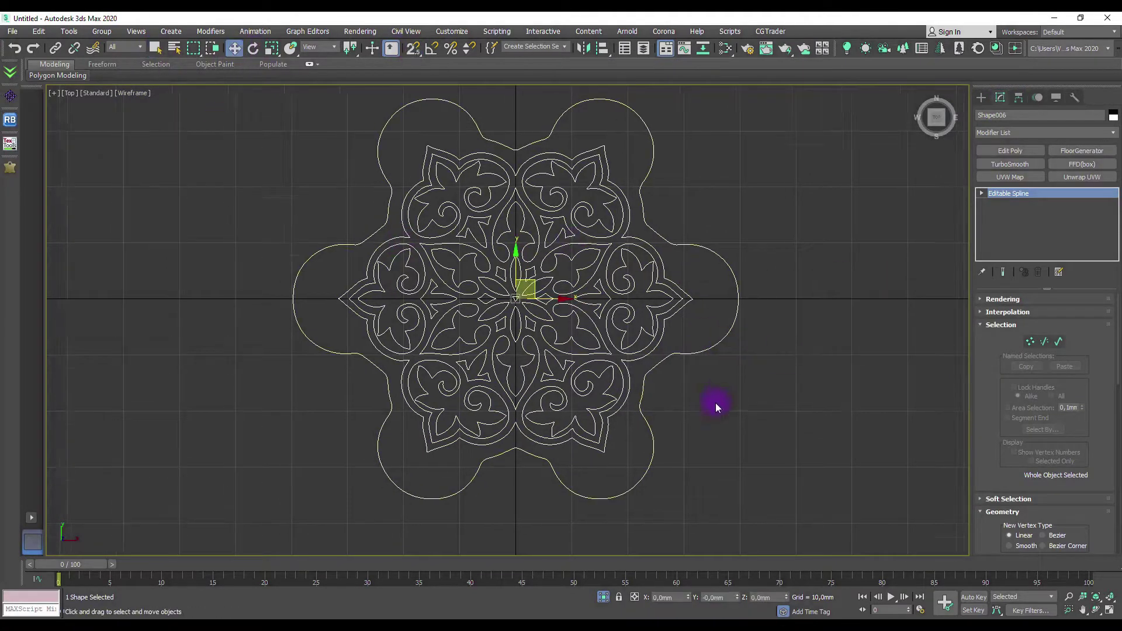
Clone the outer flower outline and add an Extrude modifier to the copy
click(1046, 133)
click(1027, 531)
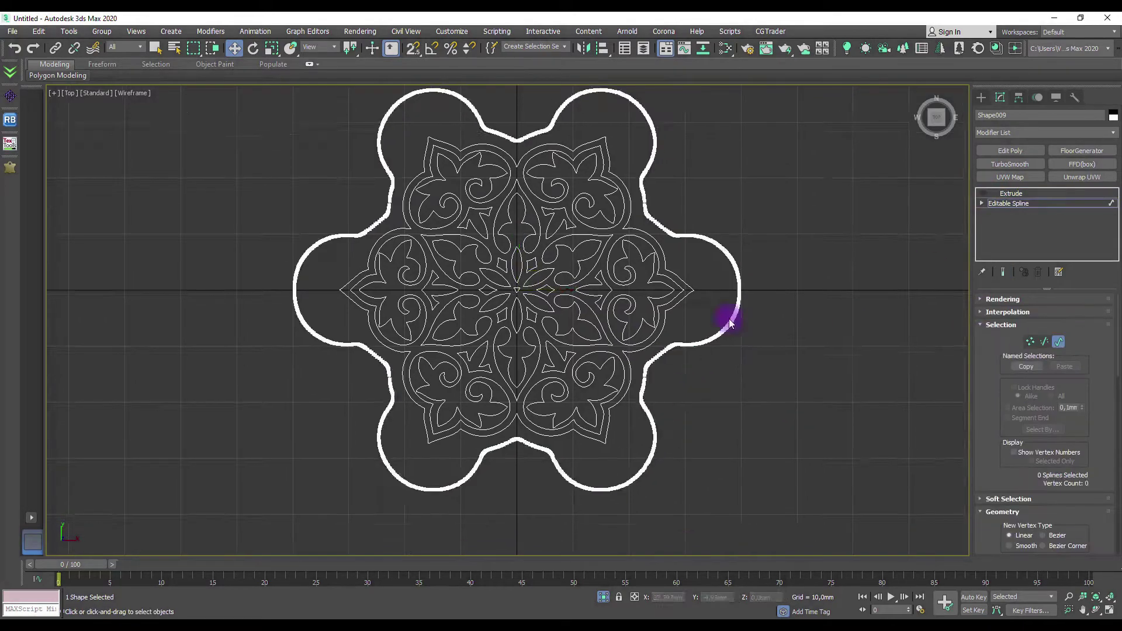
right_click(660, 397)
click(751, 526)
click(1046, 132)
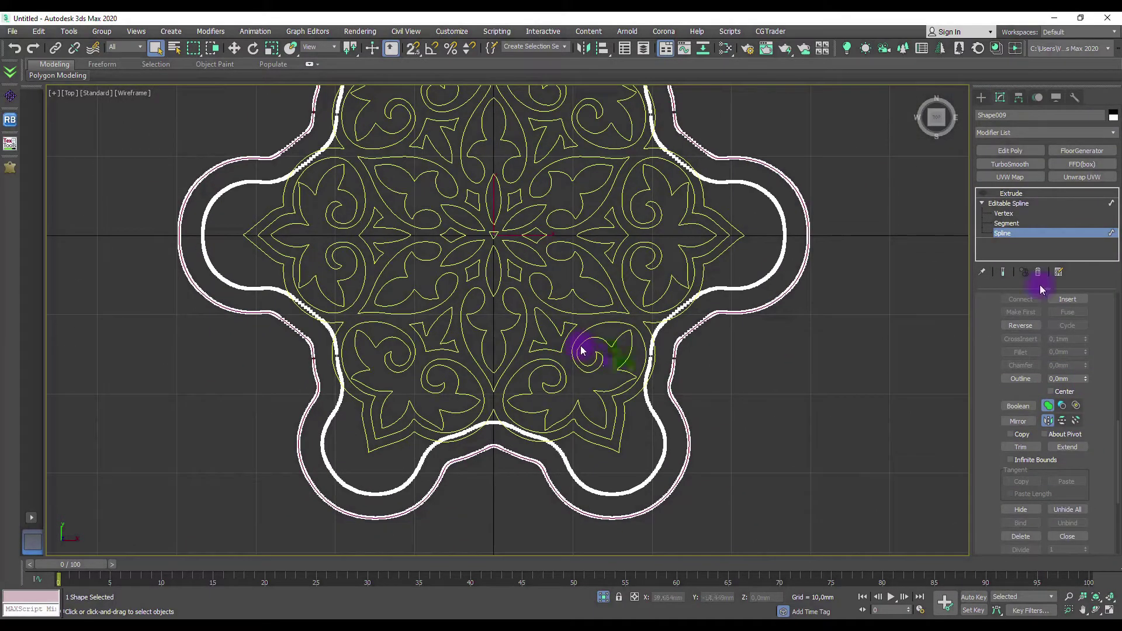
click(153, 47)
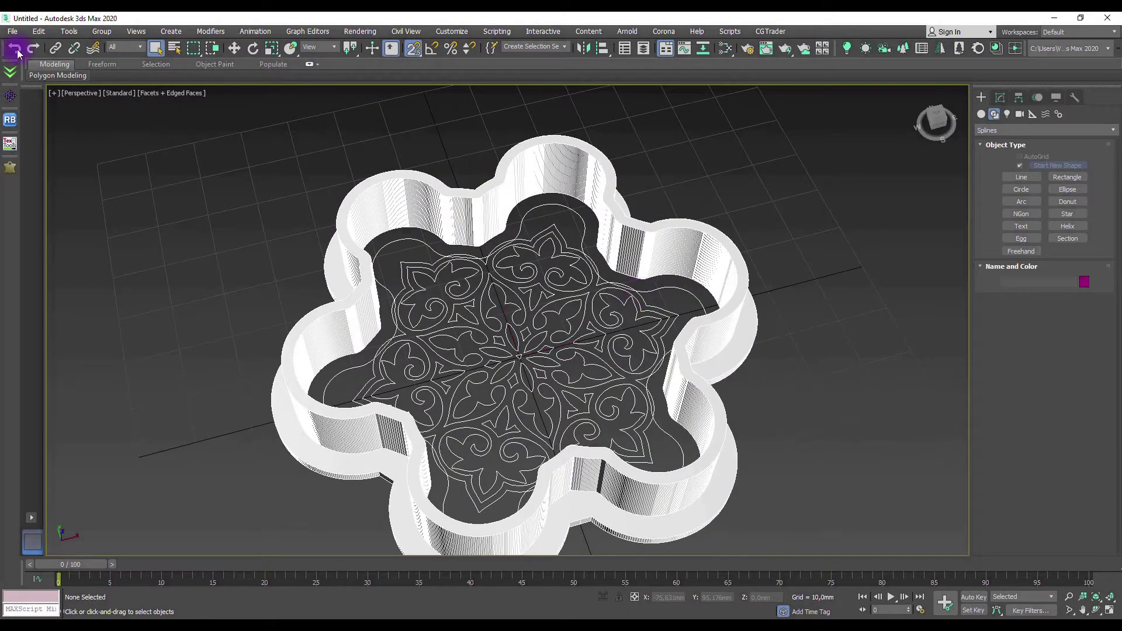
Delete the copy's inner spline, keeping only the outer edge
click(16, 50)
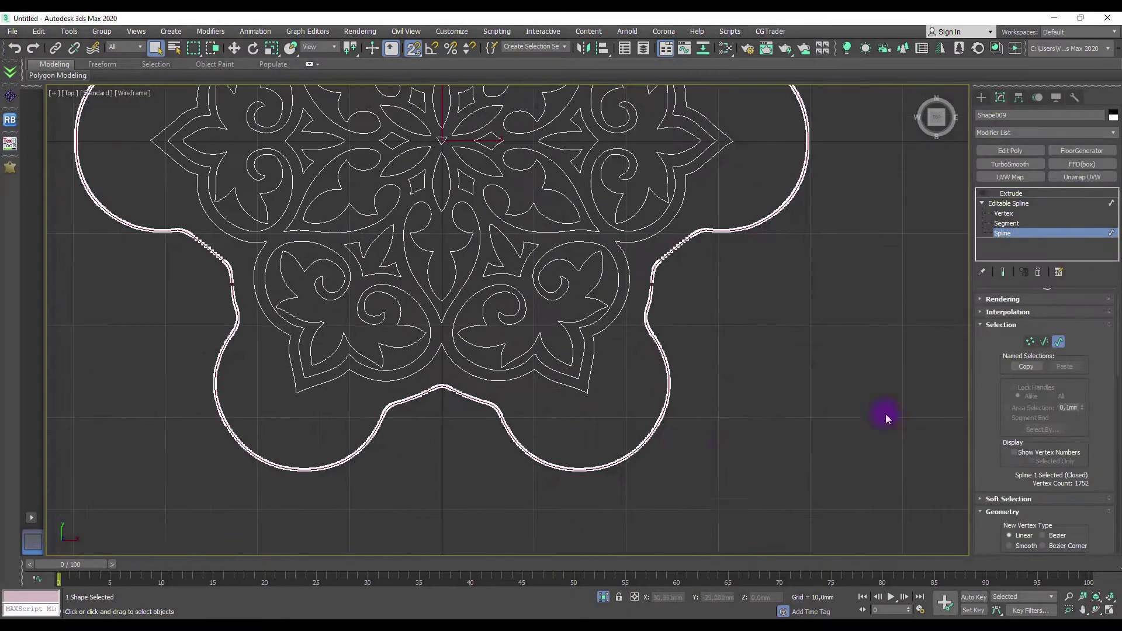
scroll(1114, 479, down, 5)
scroll(1030, 430, down, 5)
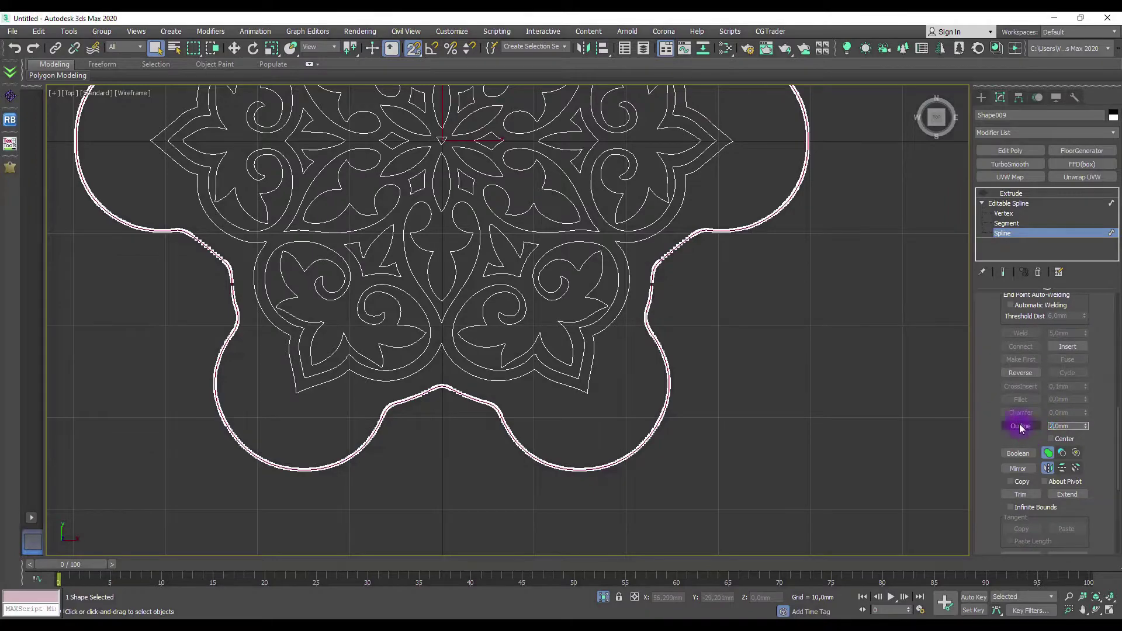
scroll(796, 358, down, 3)
key(Delete)
Bring up the outline's 3 mm Extrude settings and inspect its vertices in Top view
key(p)
right_click(708, 312)
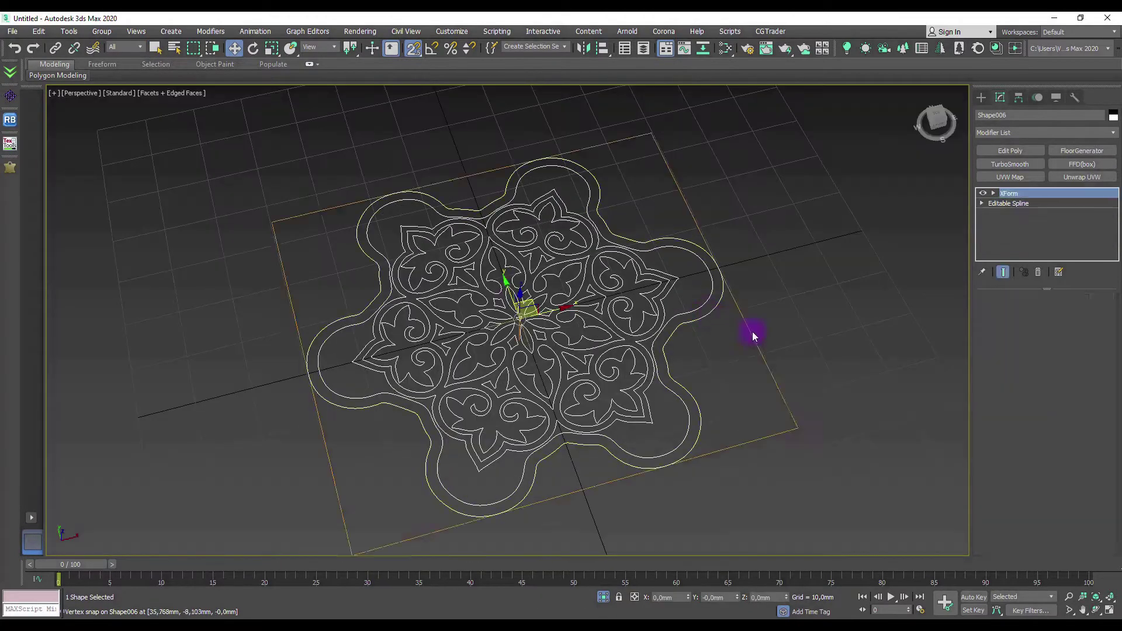
click(1006, 193)
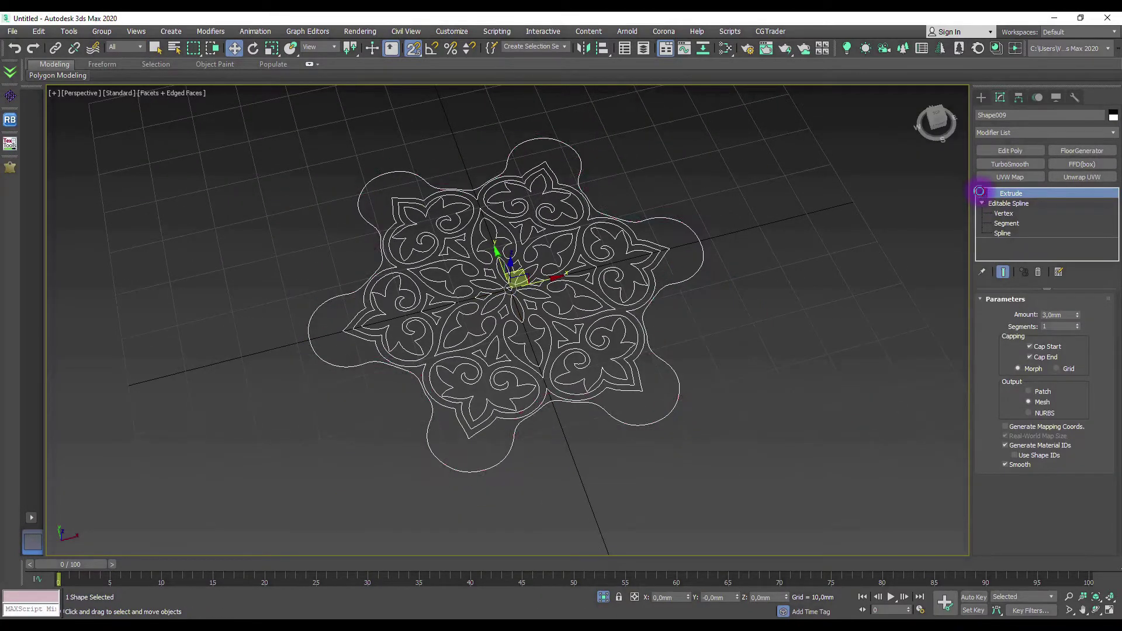
key(t)
key(1)
scroll(510, 377, up, 8)
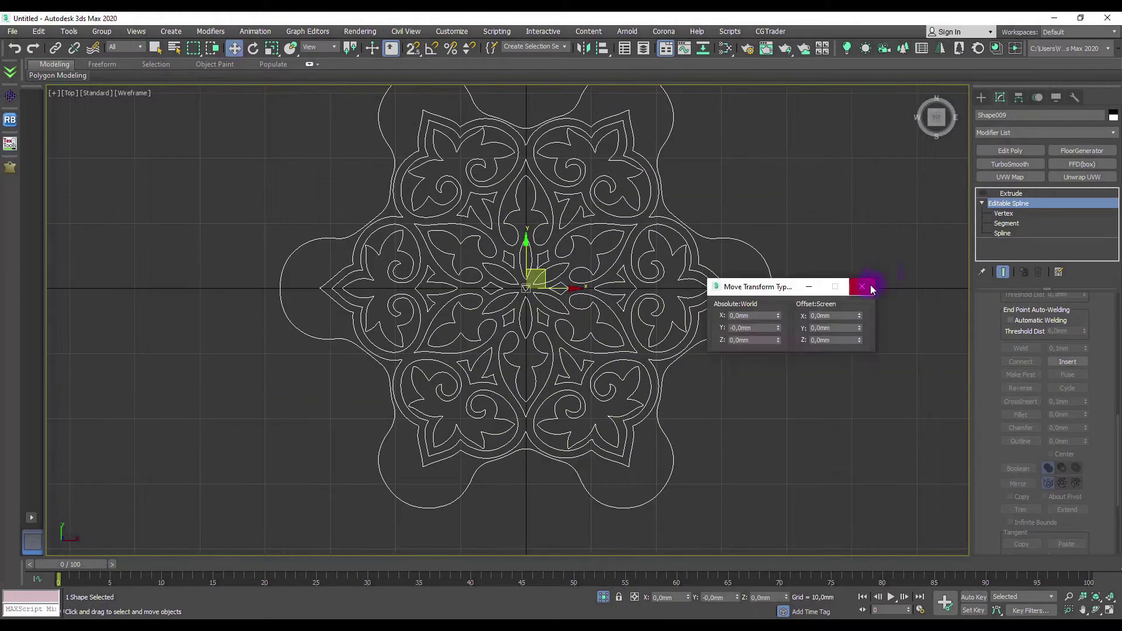
Select the central ornament Shape002 in Scale mode and re-enable the base slab's extrusion
click(862, 286)
key(r)
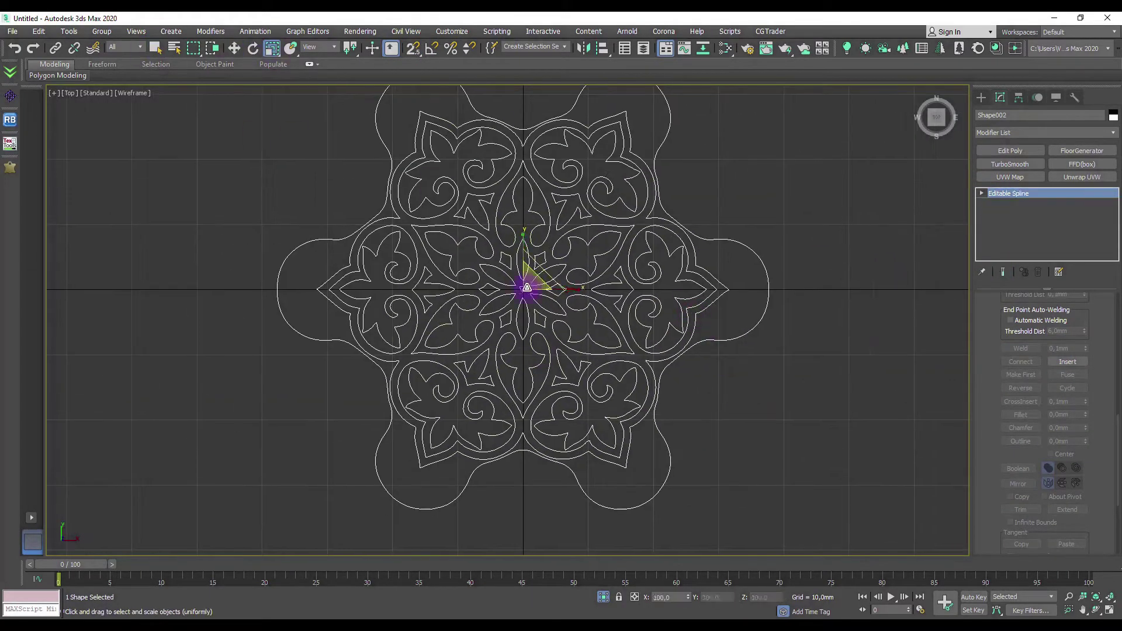
click(527, 292)
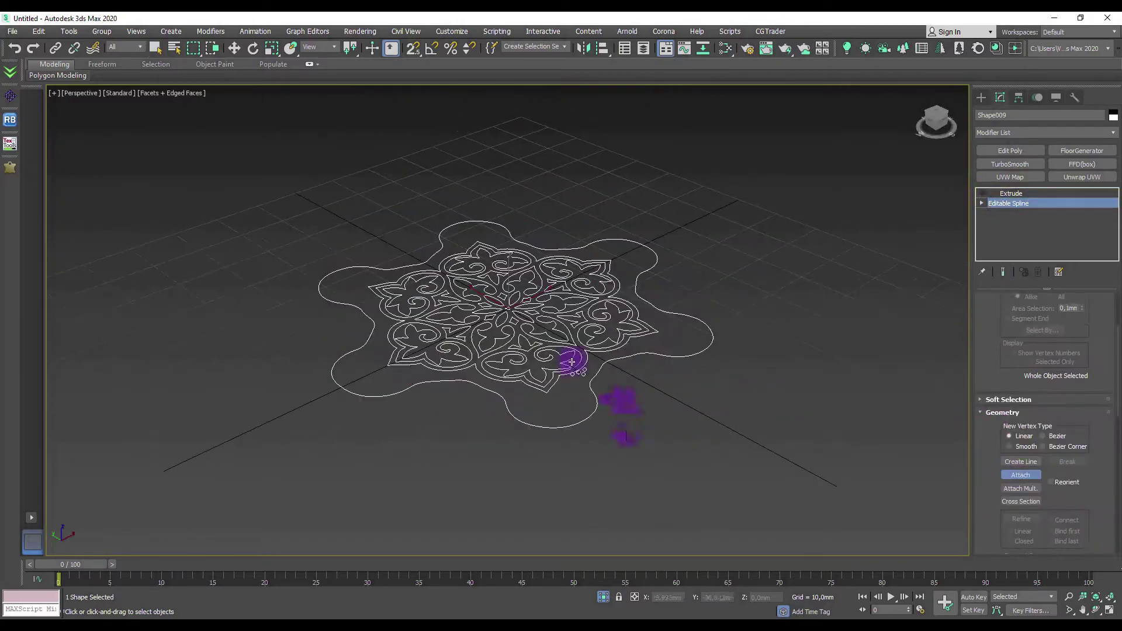
click(983, 194)
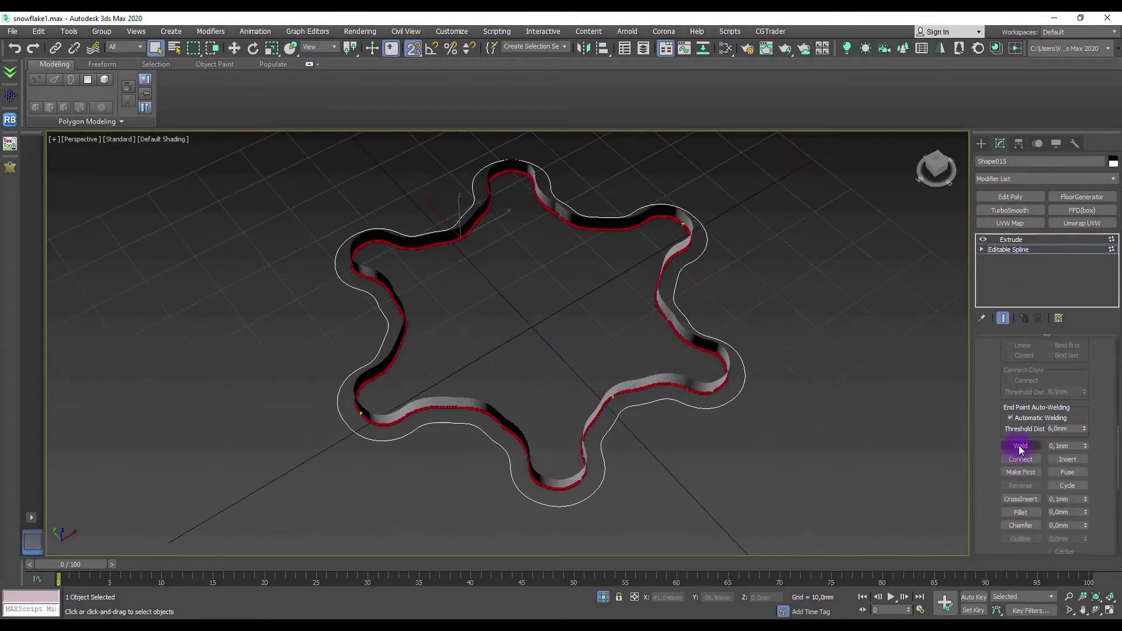
Step down from the Extrude to the outline spline in the modifier stack
click(995, 251)
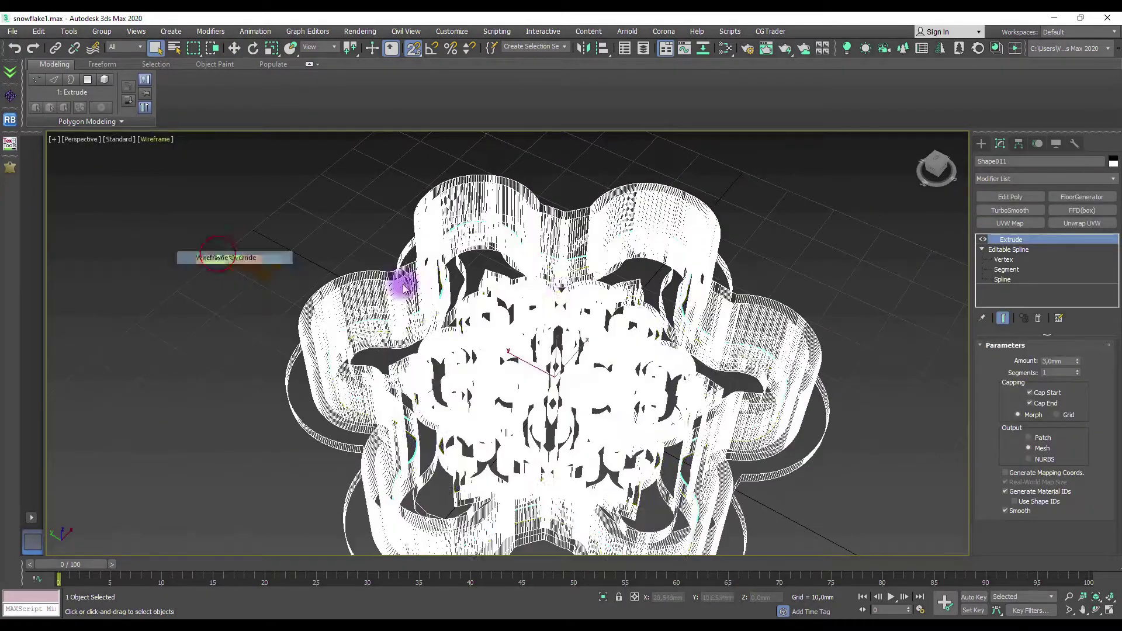
Undo the extra extrusion change before building the 2 mm box
key(w)
key(ctrl+z)
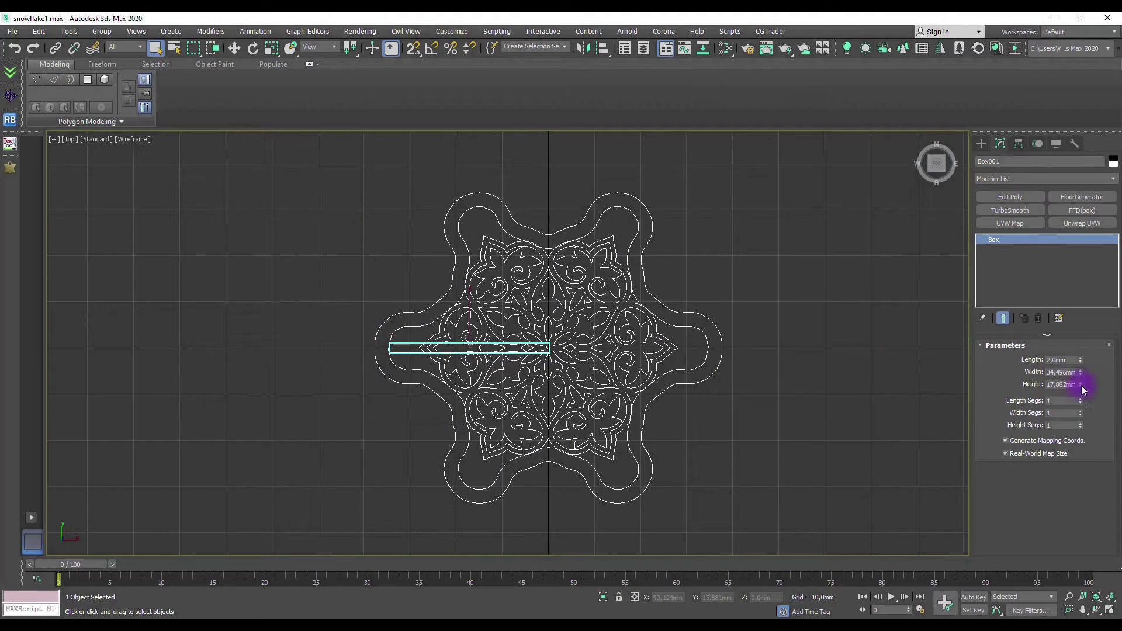
Set the blade box's Width and Height to 30 mm
text(30)
key(Return)
scroll(513, 358, up, 3)
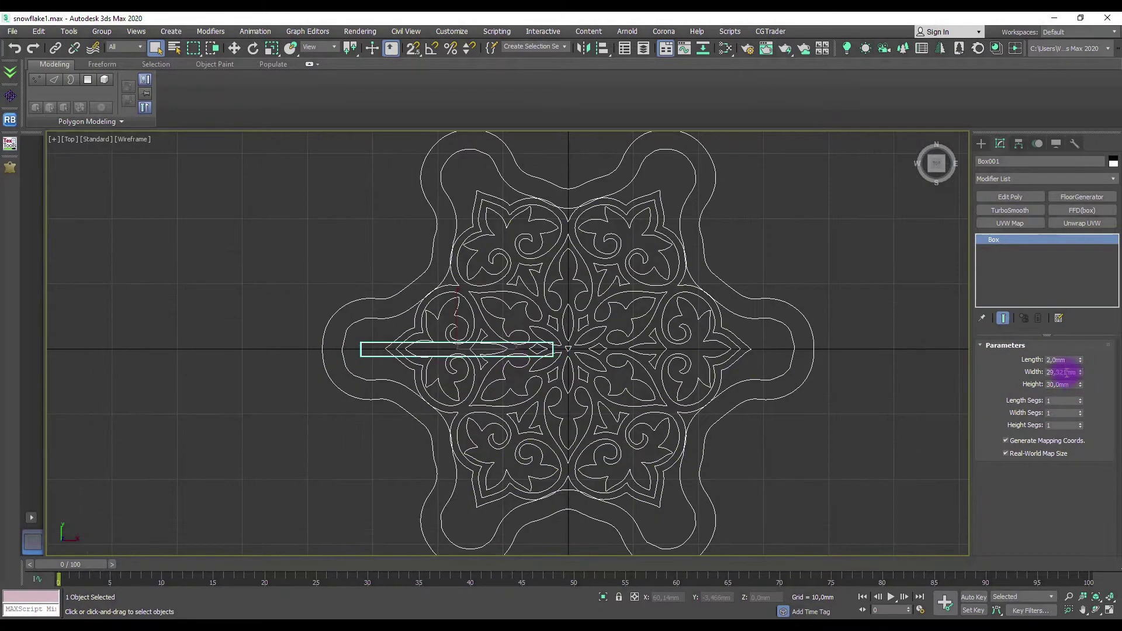
Snap the box end onto an outline vertex, then convert the box to Editable Poly
key(w)
scroll(409, 345, up, 3)
scroll(375, 350, up, 3)
key(s)
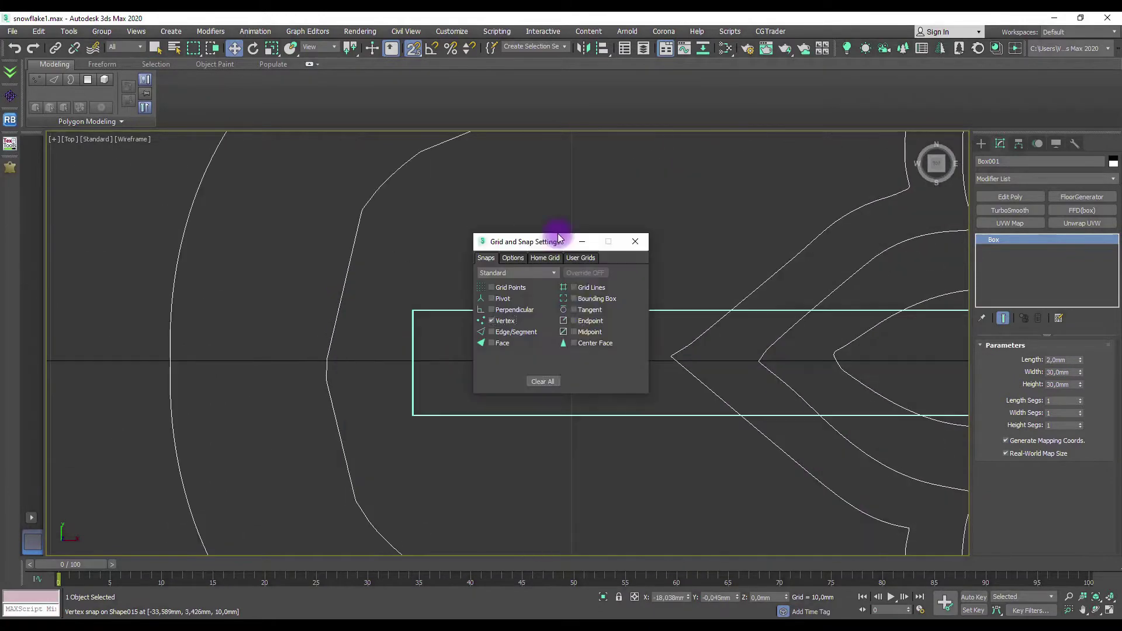
click(632, 244)
scroll(675, 292, down, 3)
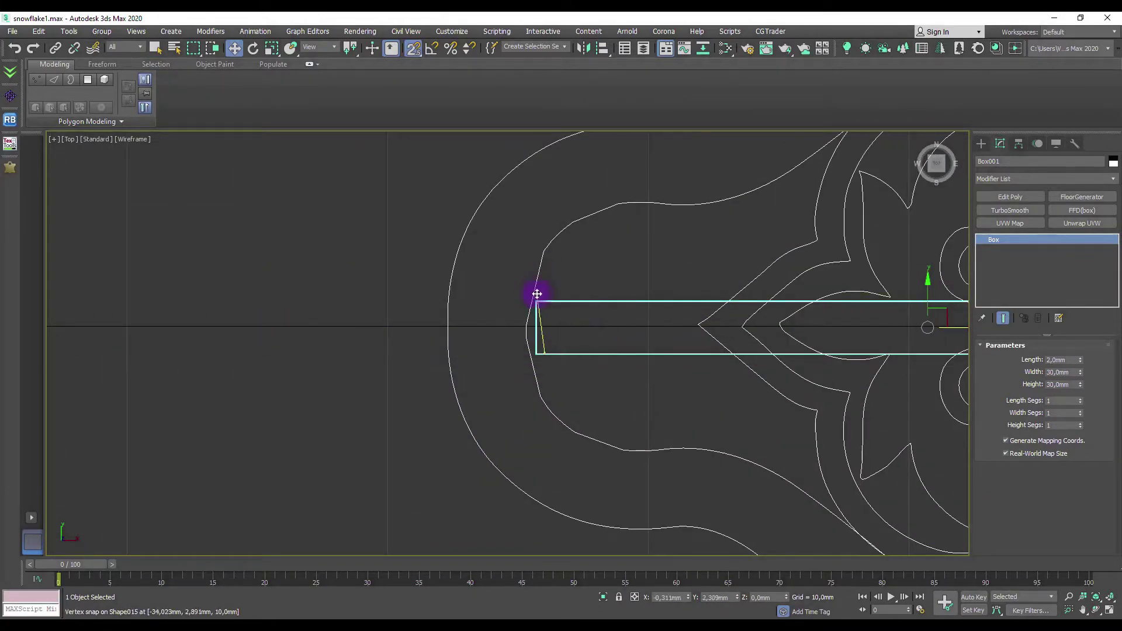
scroll(537, 293, up, 5)
scroll(453, 295, down, 5)
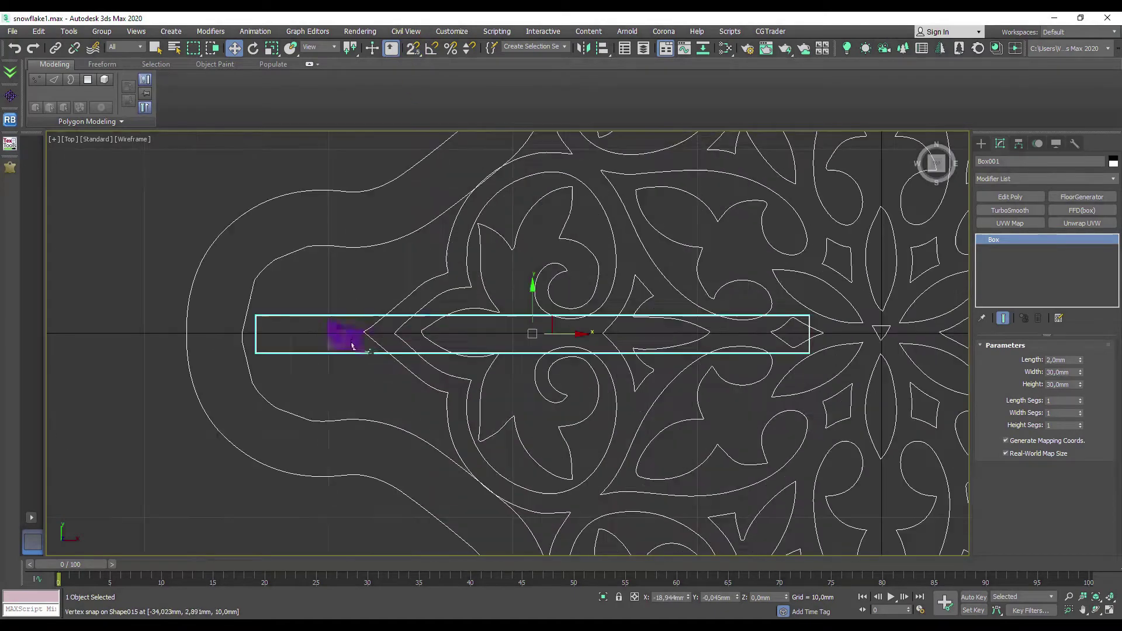
scroll(526, 363, down, 2)
right_click(484, 298)
click(633, 465)
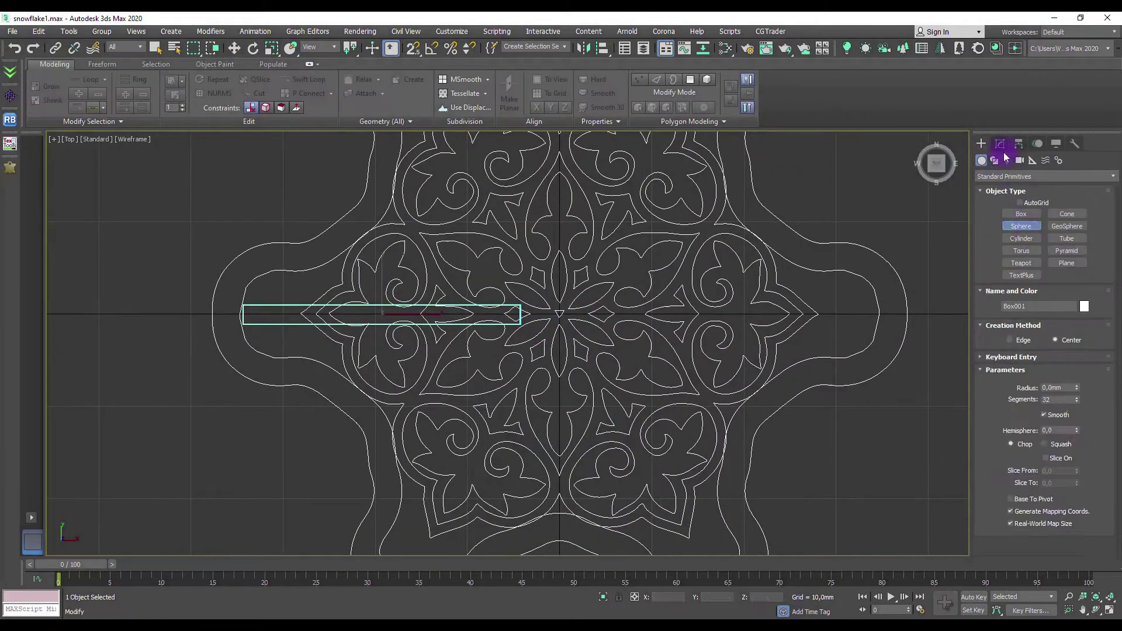
Draw a small cylinder where the divider blades meet at the snowflake centre
click(635, 241)
key(s)
drag(559, 314, 595, 330)
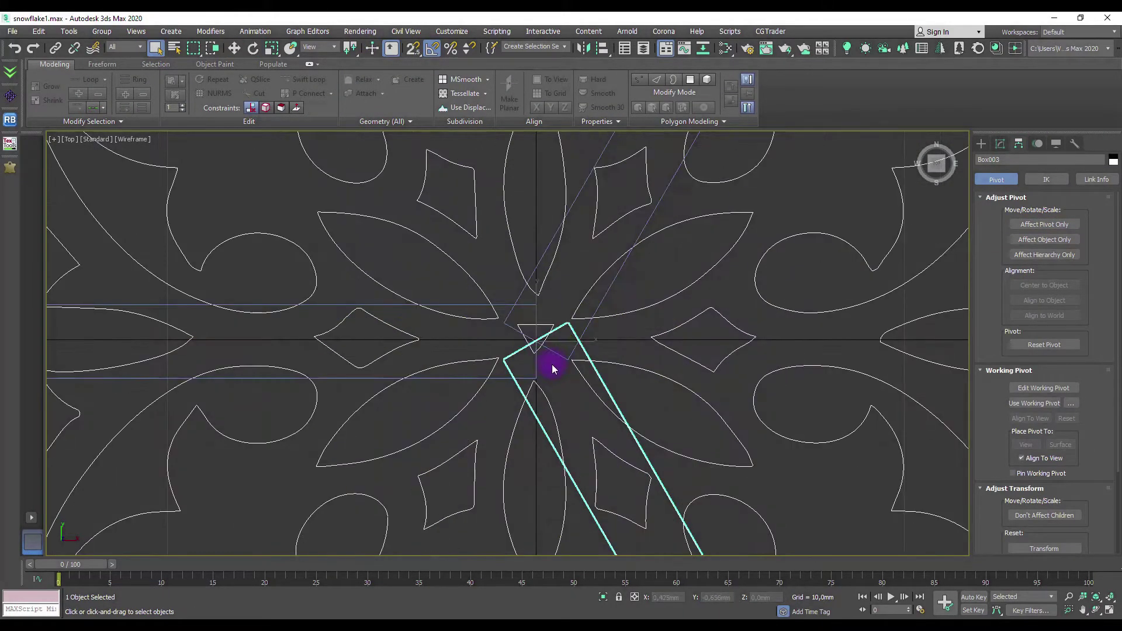
key(ctrl+z)
key(ctrl+z)
key(ctrl+z)
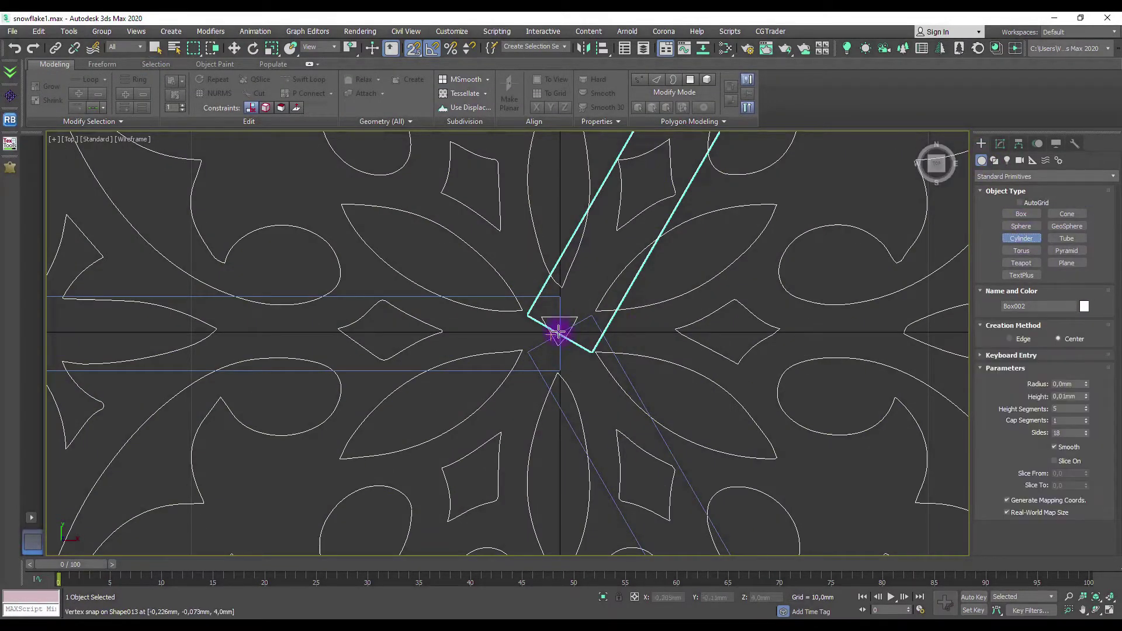
drag(569, 327, 602, 353)
click(1000, 144)
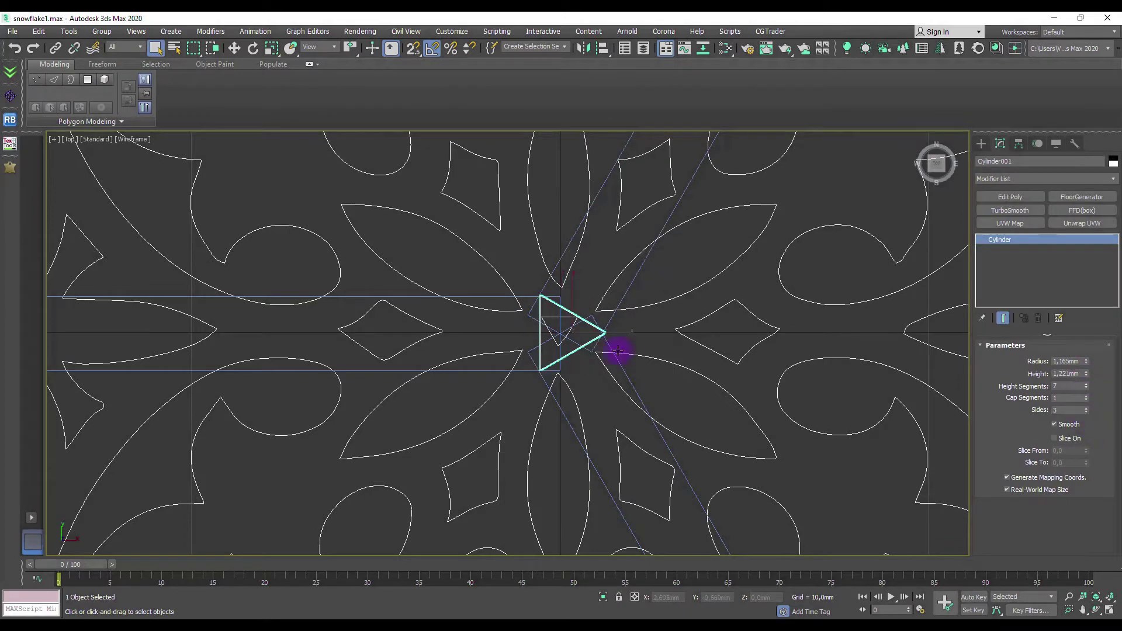
Set the cylinder's height to 30 mm and check the prism from front and perspective views
double_click(1068, 373)
text(30,0mm)
key(Return)
key(w)
key(f)
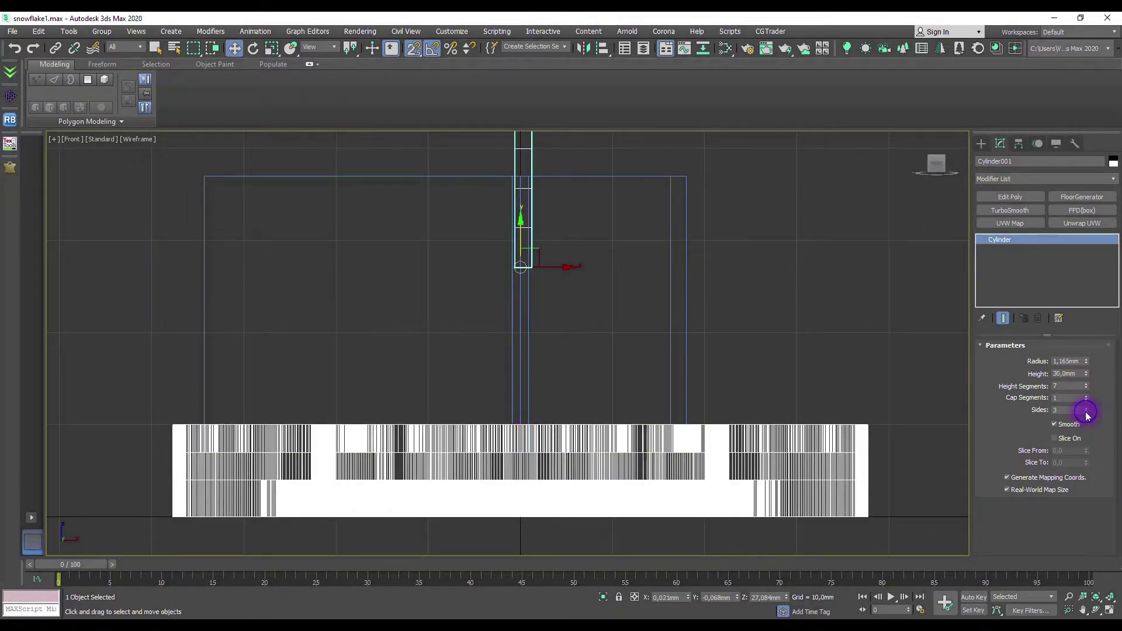
key(p)
Delete a stray object, then select the triangular prism and the angled divider blade
key(Delete)
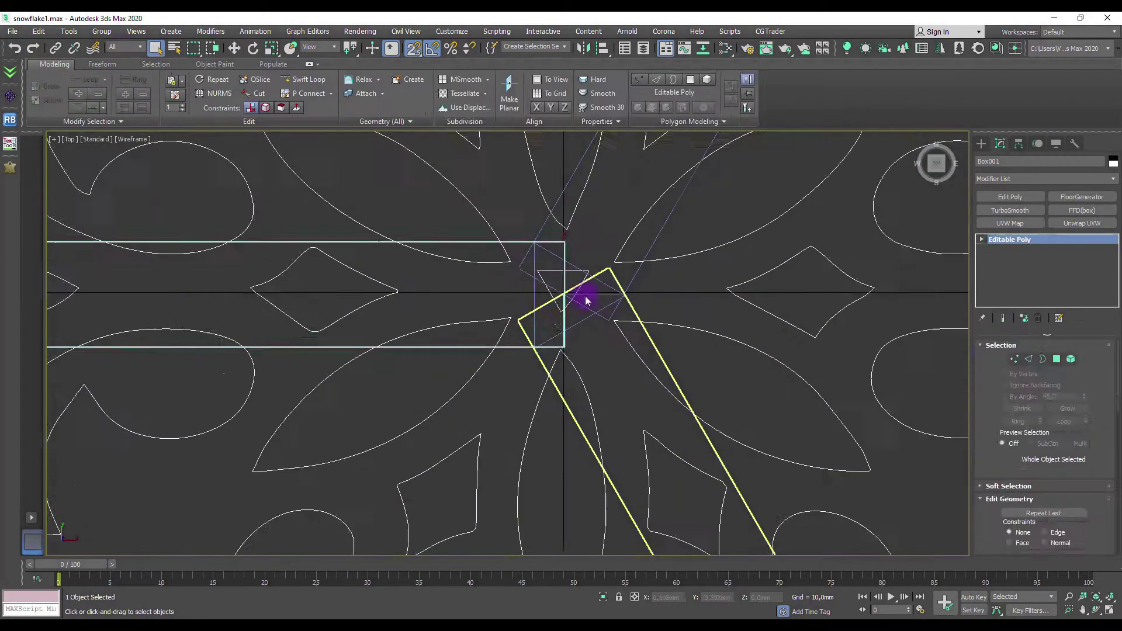
scroll(544, 315, up, 3)
click(582, 368)
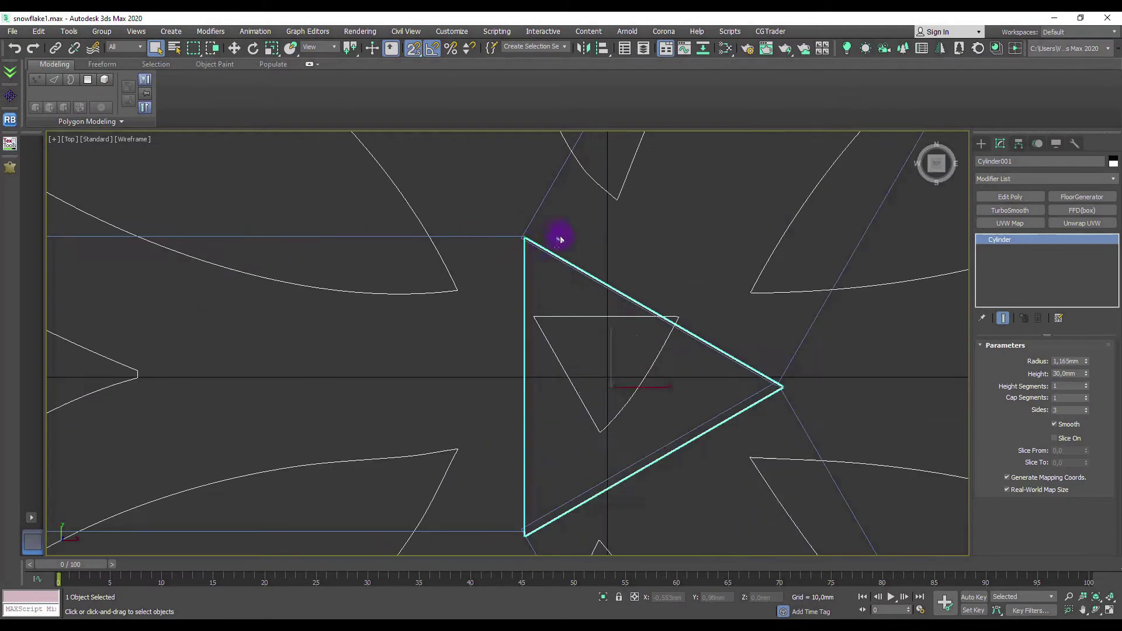
click(532, 240)
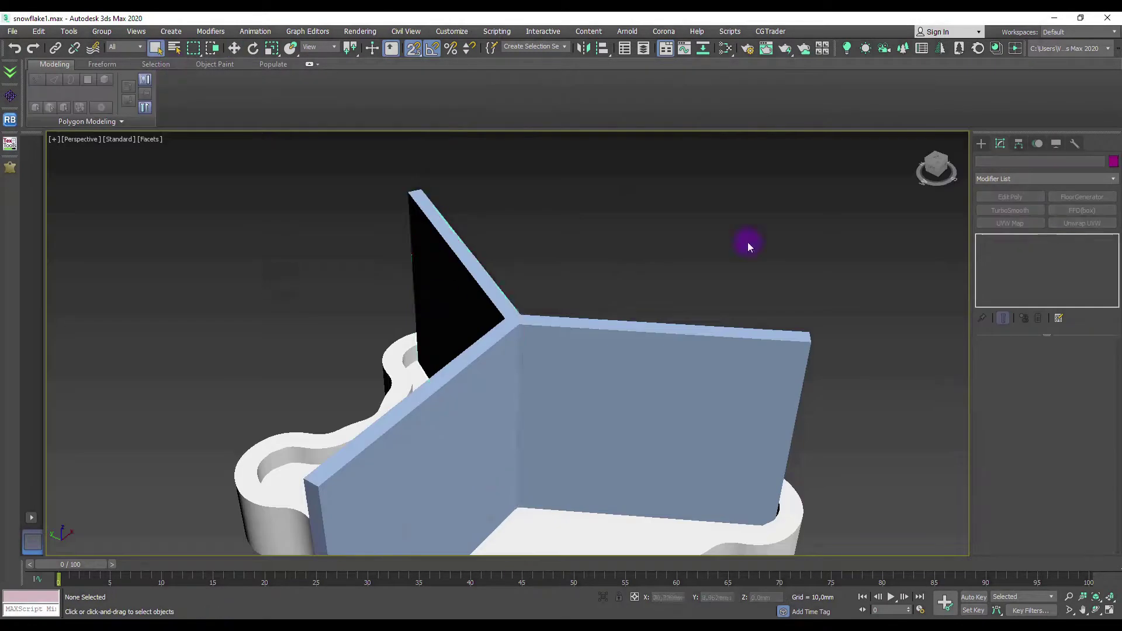
Undo raising the wall's top vertices and select the divider wall
scroll(717, 258, down, 3)
key(ctrl+z)
key(ctrl+z)
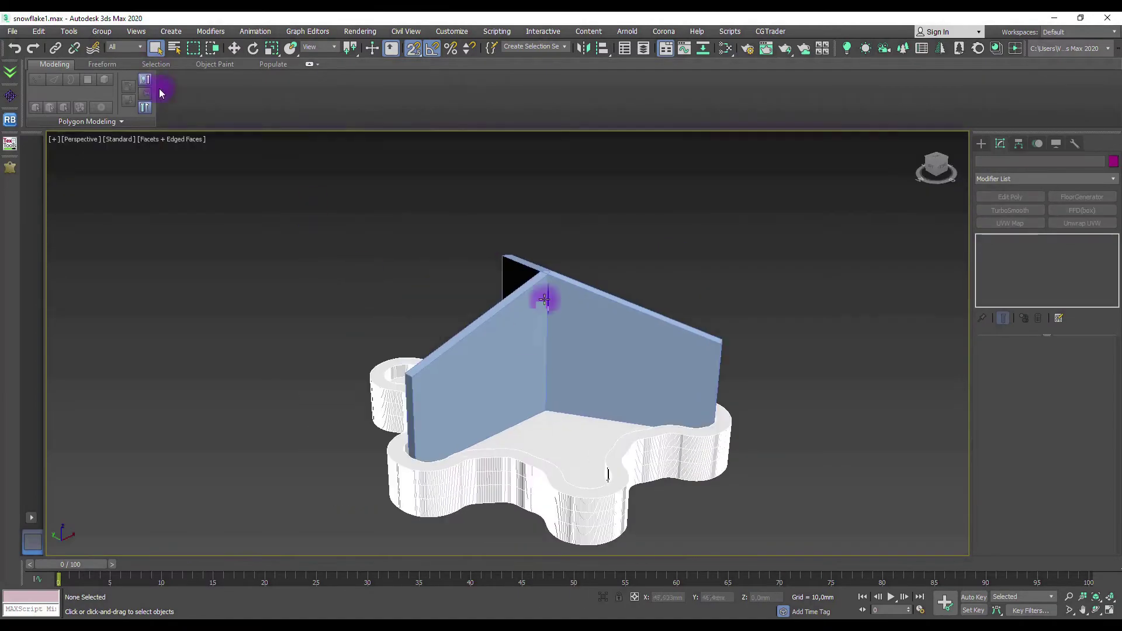
click(544, 300)
scroll(561, 300, up, 5)
scroll(522, 271, down, 3)
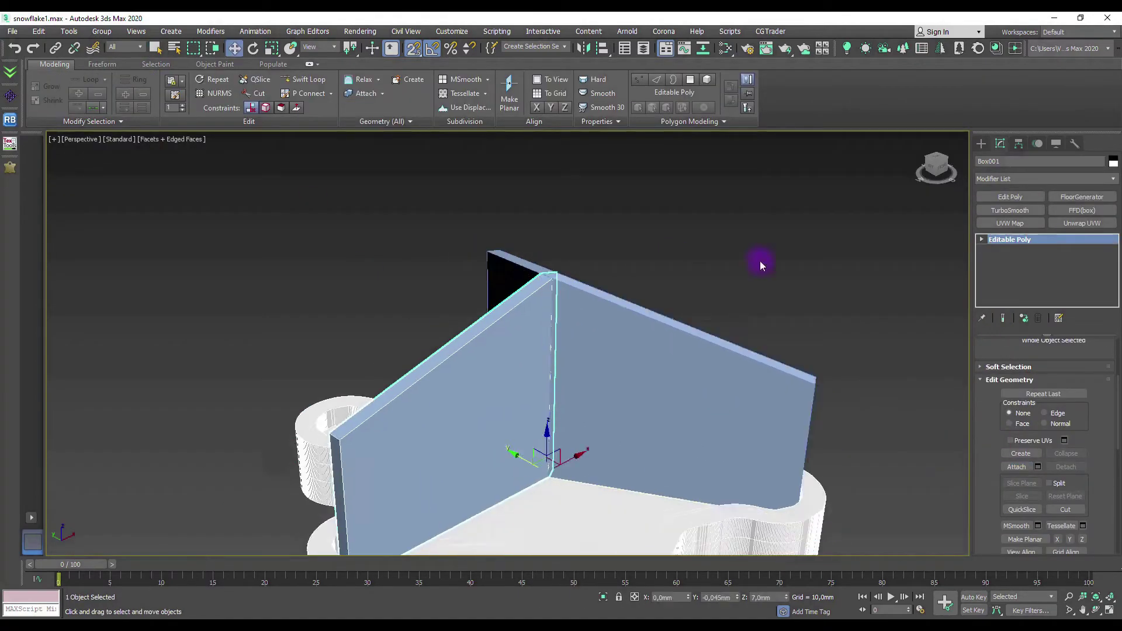
Attach the other blades and centre prism to the wall, then open the Layer Explorer
click(1017, 431)
scroll(663, 263, down, 5)
mouse_move(663, 263)
alt+middle_down()
mouse_move(388, 226)
mouse_move(250, 438)
alt+middle_up()
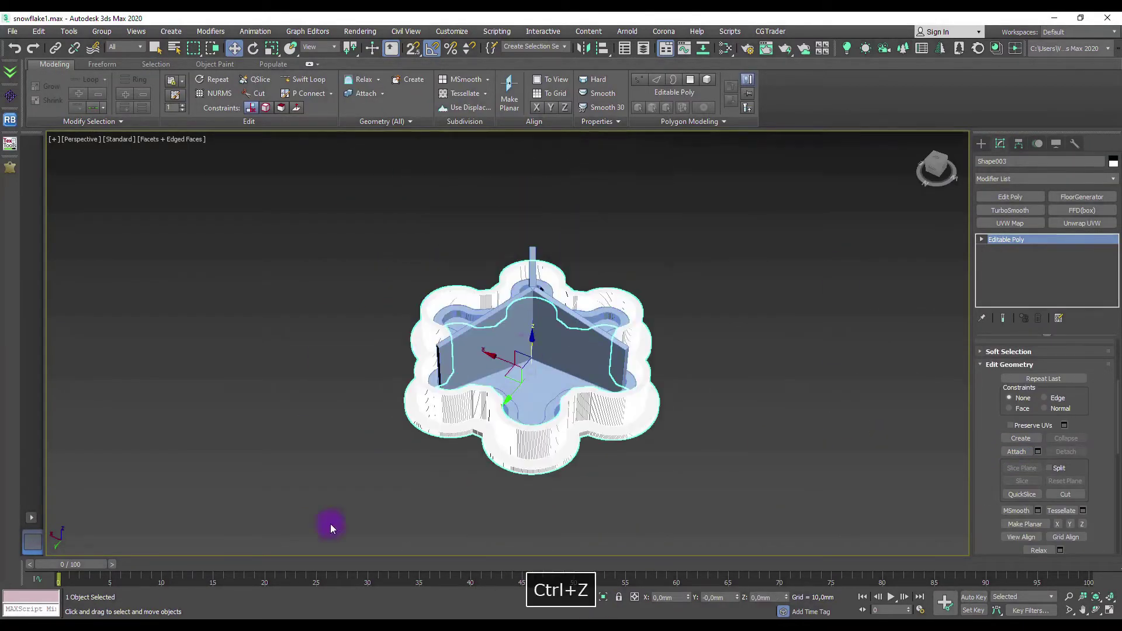
click(1034, 493)
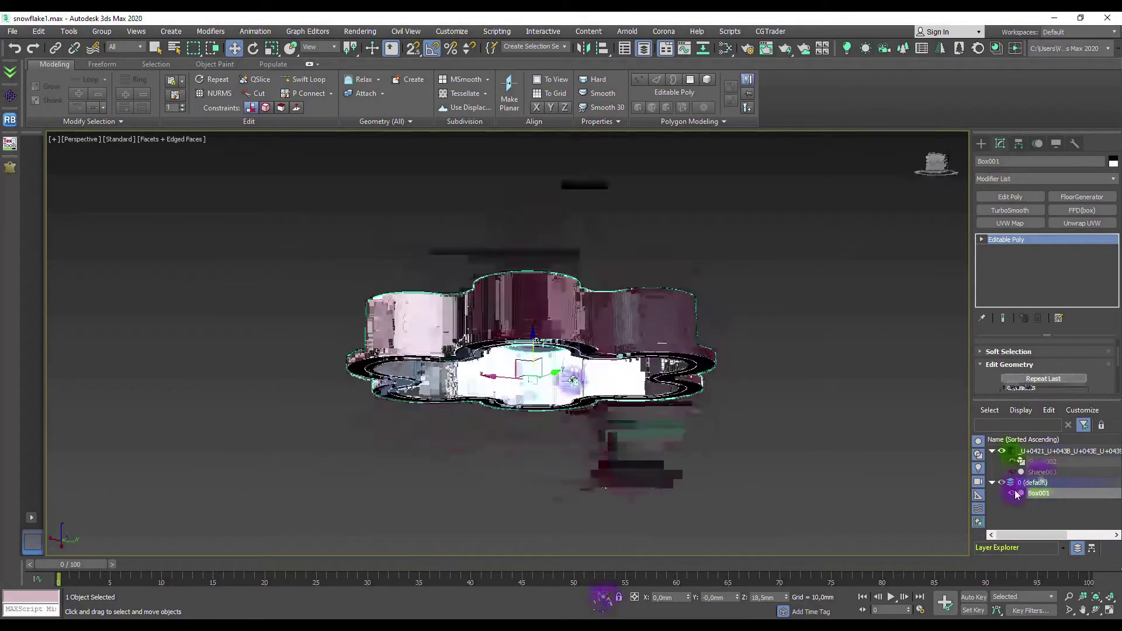
Select Shape003 under the expanded top layer, then switch to snowflake11.max
click(992, 451)
click(1042, 461)
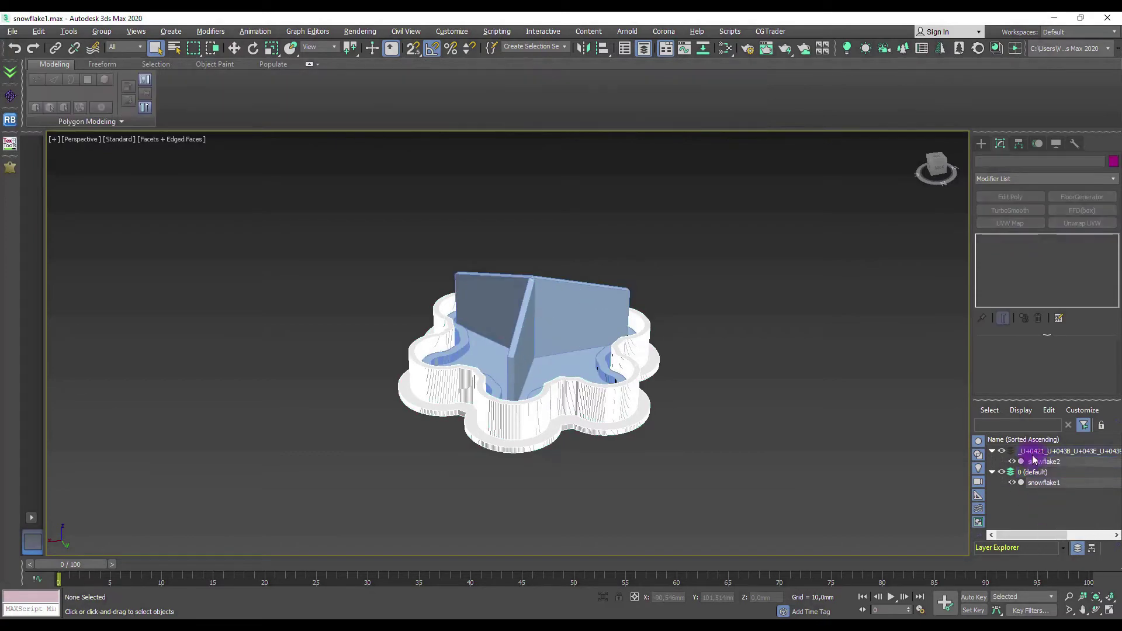
click(69, 31)
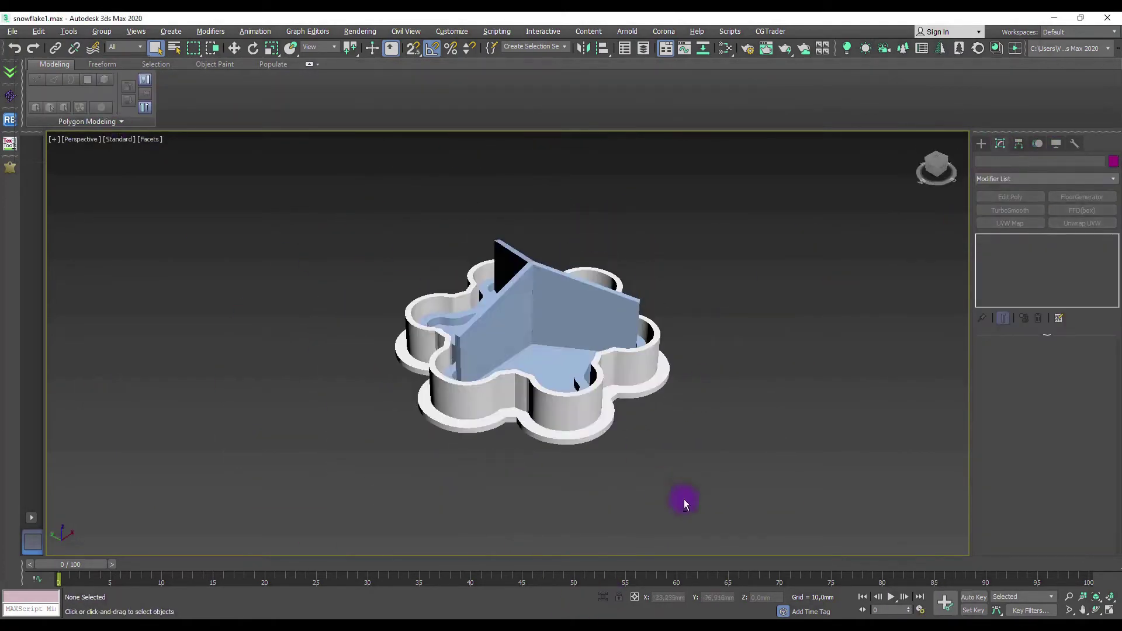
Set Quad Remesher's Target Quad Count to 9129 and run REMESH IT on the walls
click(9, 172)
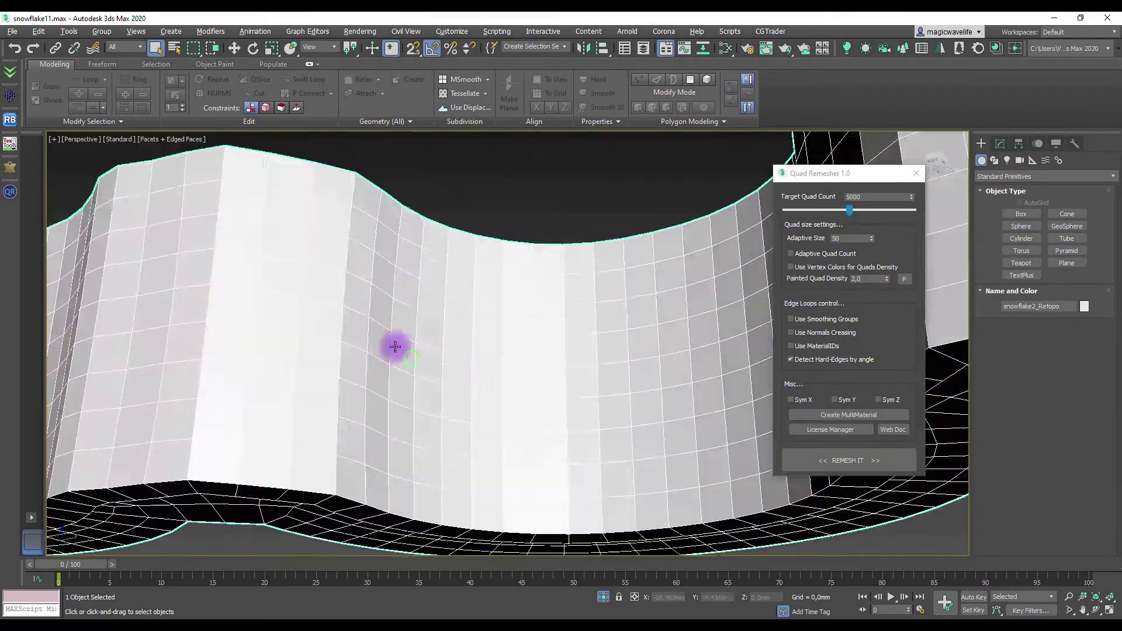
drag(849, 209, 901, 210)
click(848, 459)
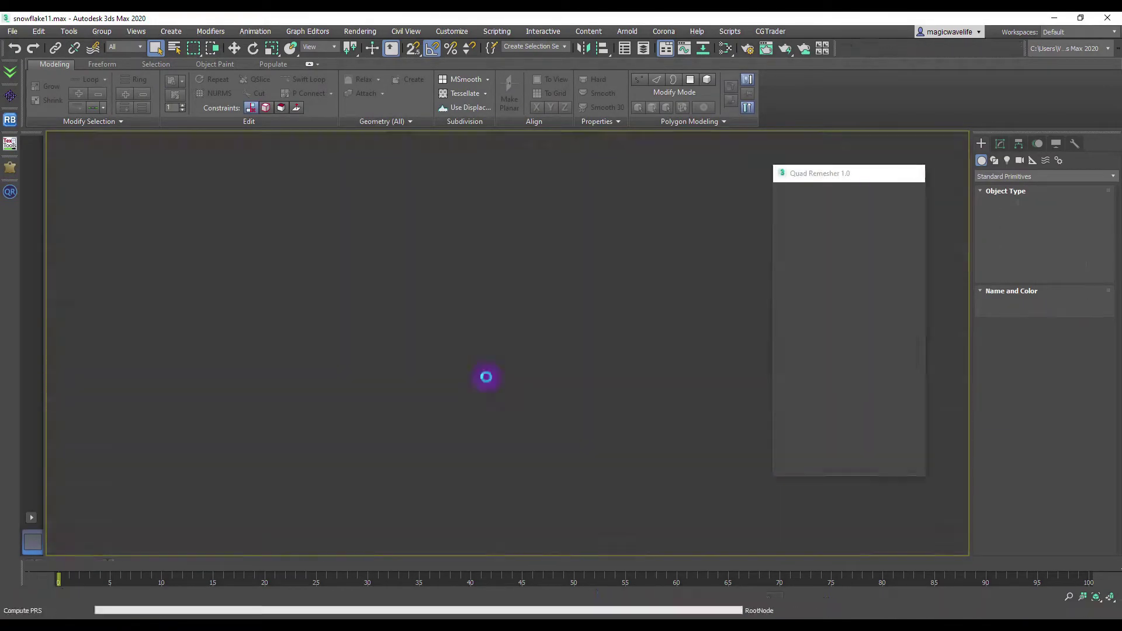